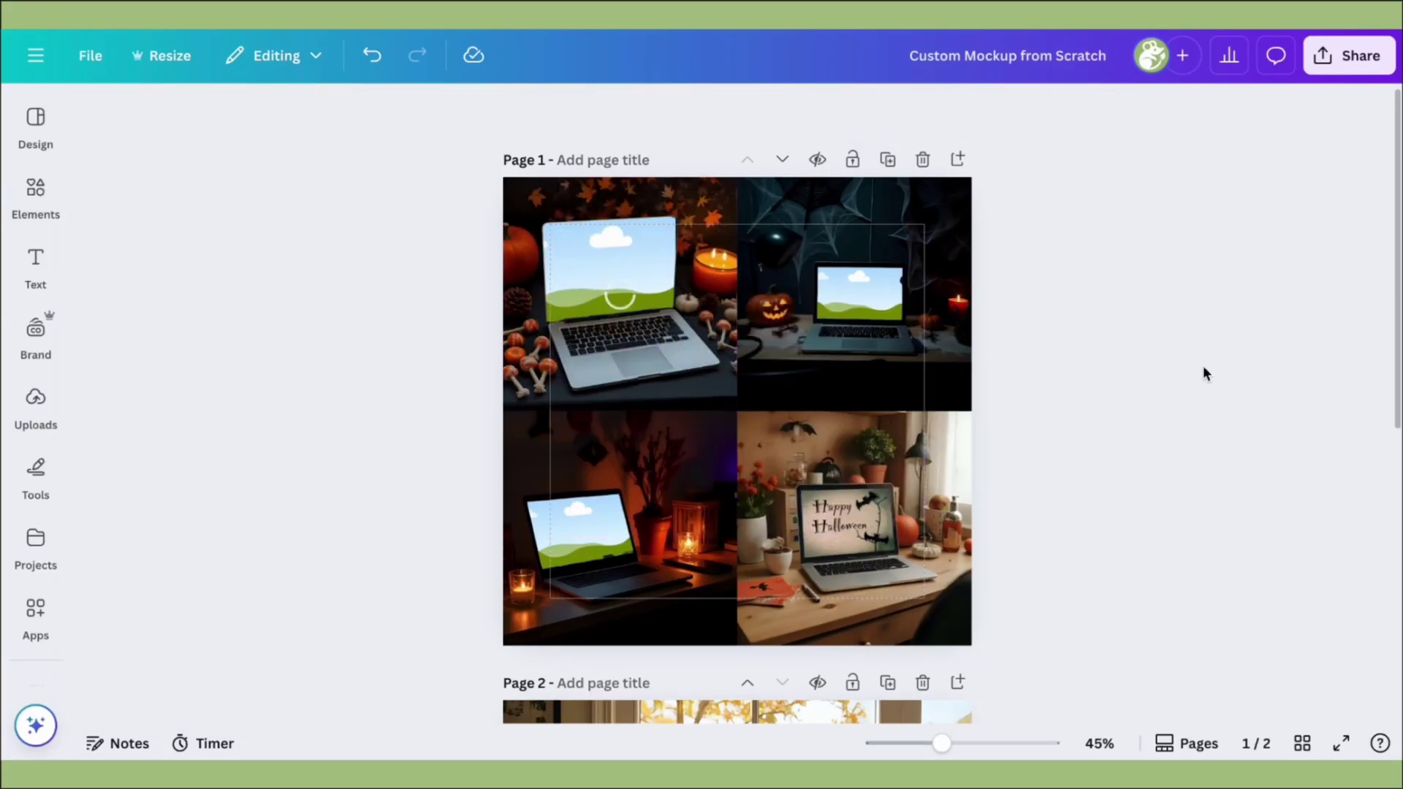
Drag 'happy halloween' photos from the search results onto the top-right and bottom-left laptop frames.
{"action": "left_click", "coordinate": [35, 406]}
{"action": "left_click", "coordinate": [35, 193]}
{"action": "scroll", "coordinate": [134, 407], "scroll_direction": "down", "scroll_amount": 5}
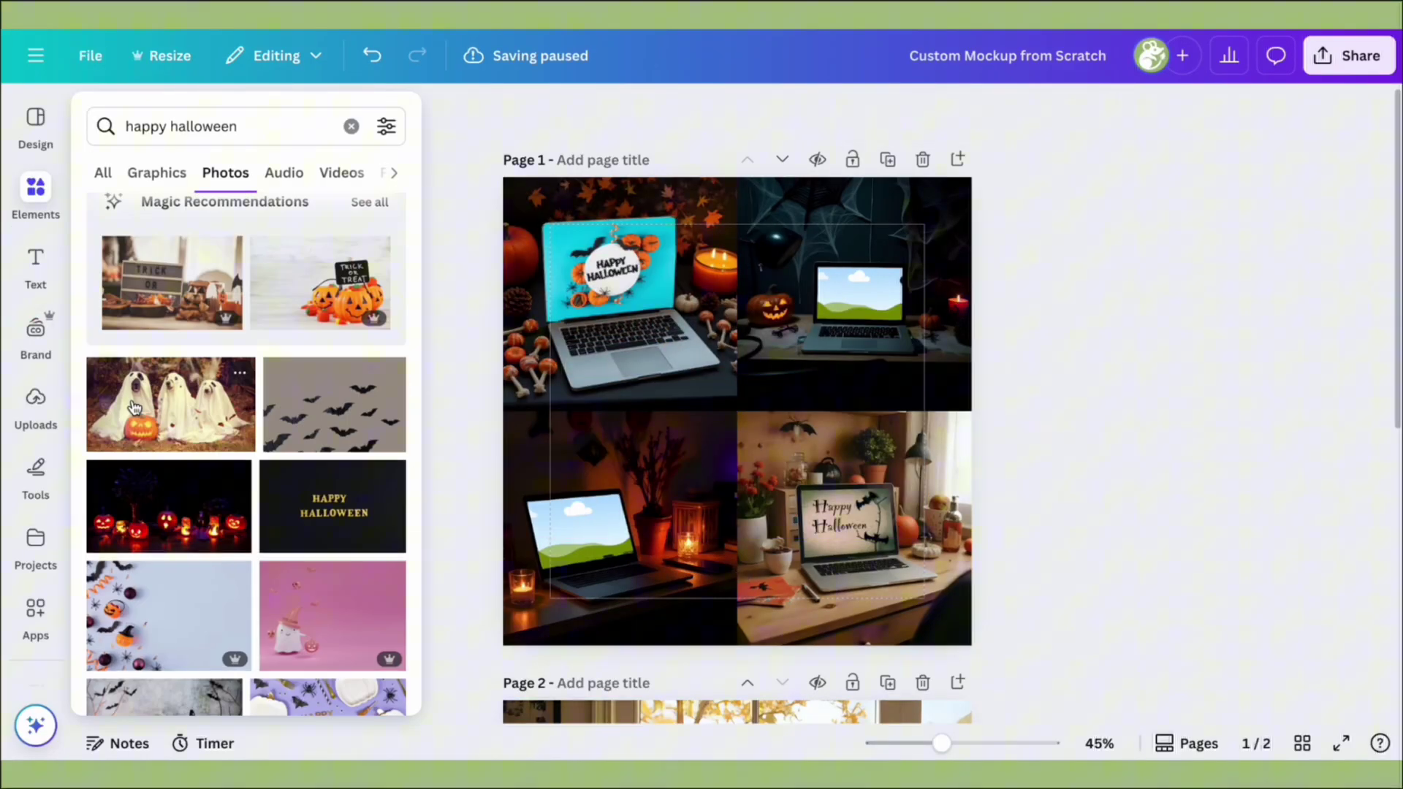
{"action": "scroll", "coordinate": [134, 407], "scroll_direction": "down", "scroll_amount": 5}
{"action": "left_click_drag", "start_coordinate": [168, 243], "coordinate": [855, 292]}
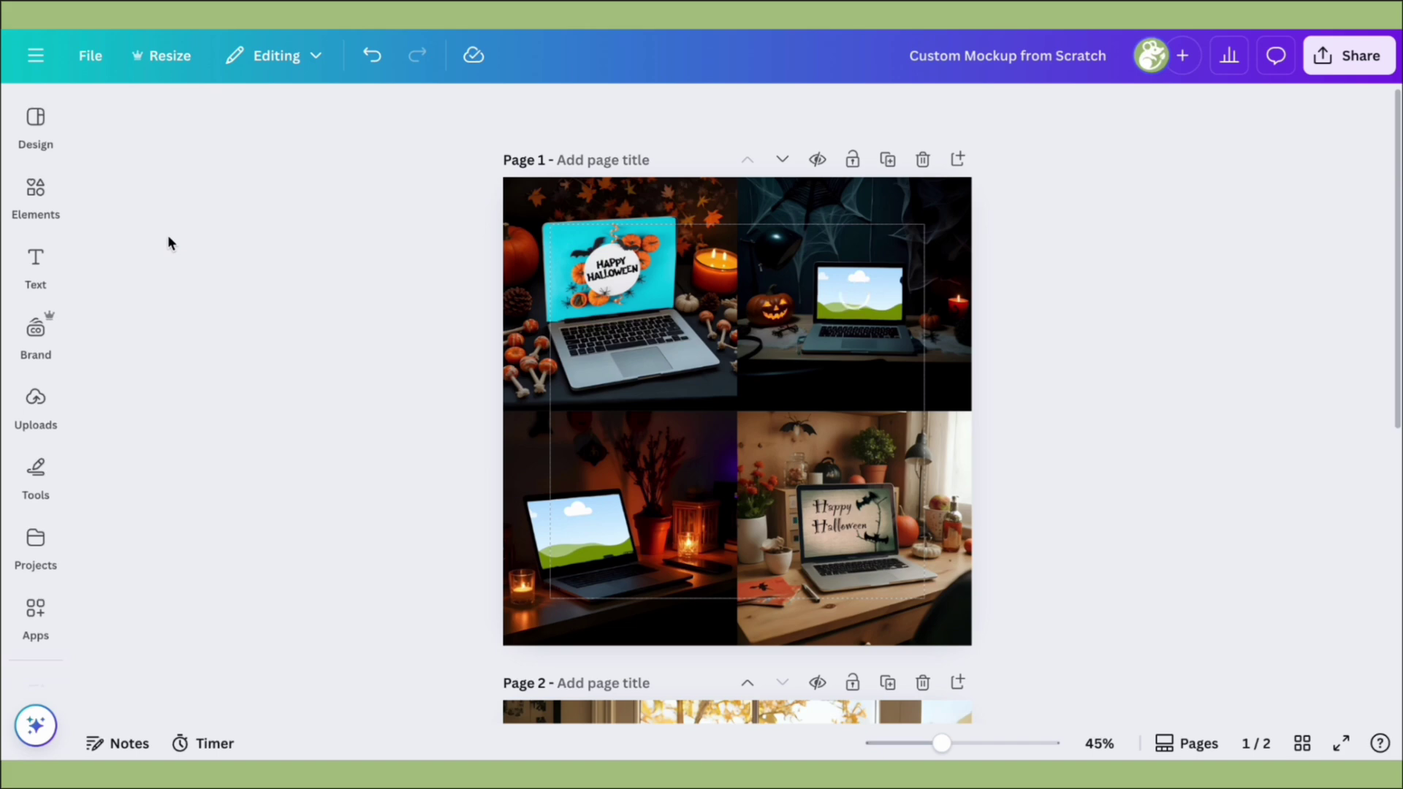
{"action": "left_click", "coordinate": [36, 194]}
{"action": "scroll", "coordinate": [241, 409], "scroll_direction": "down", "scroll_amount": 5}
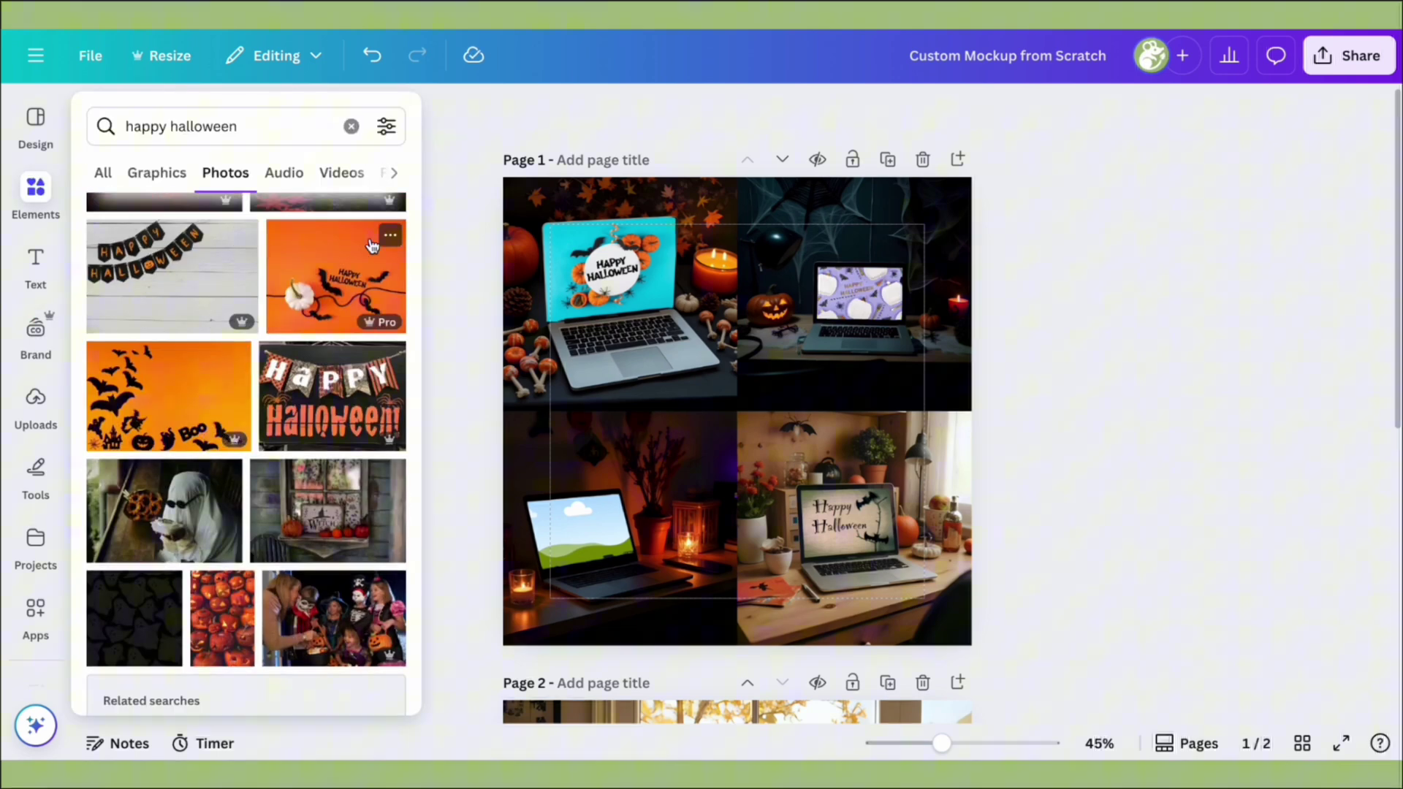
{"action": "left_click_drag", "start_coordinate": [371, 246], "coordinate": [635, 595]}
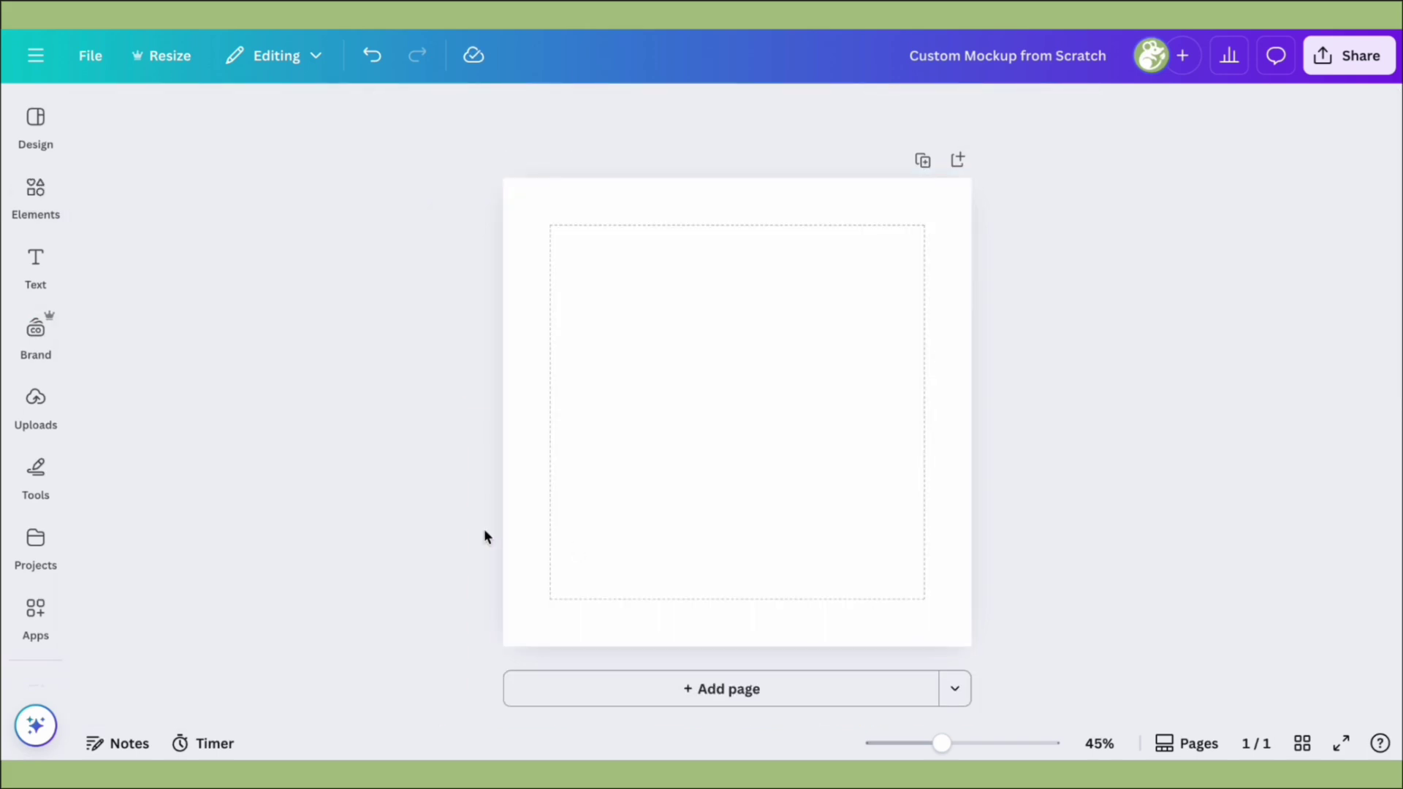
In Magic Media, write a prompt for an open laptop on a Halloween desk with candy, pumpkins and candles.
{"action": "left_click", "coordinate": [35, 540]}
{"action": "scroll", "coordinate": [35, 439], "scroll_direction": "down", "scroll_amount": 3}
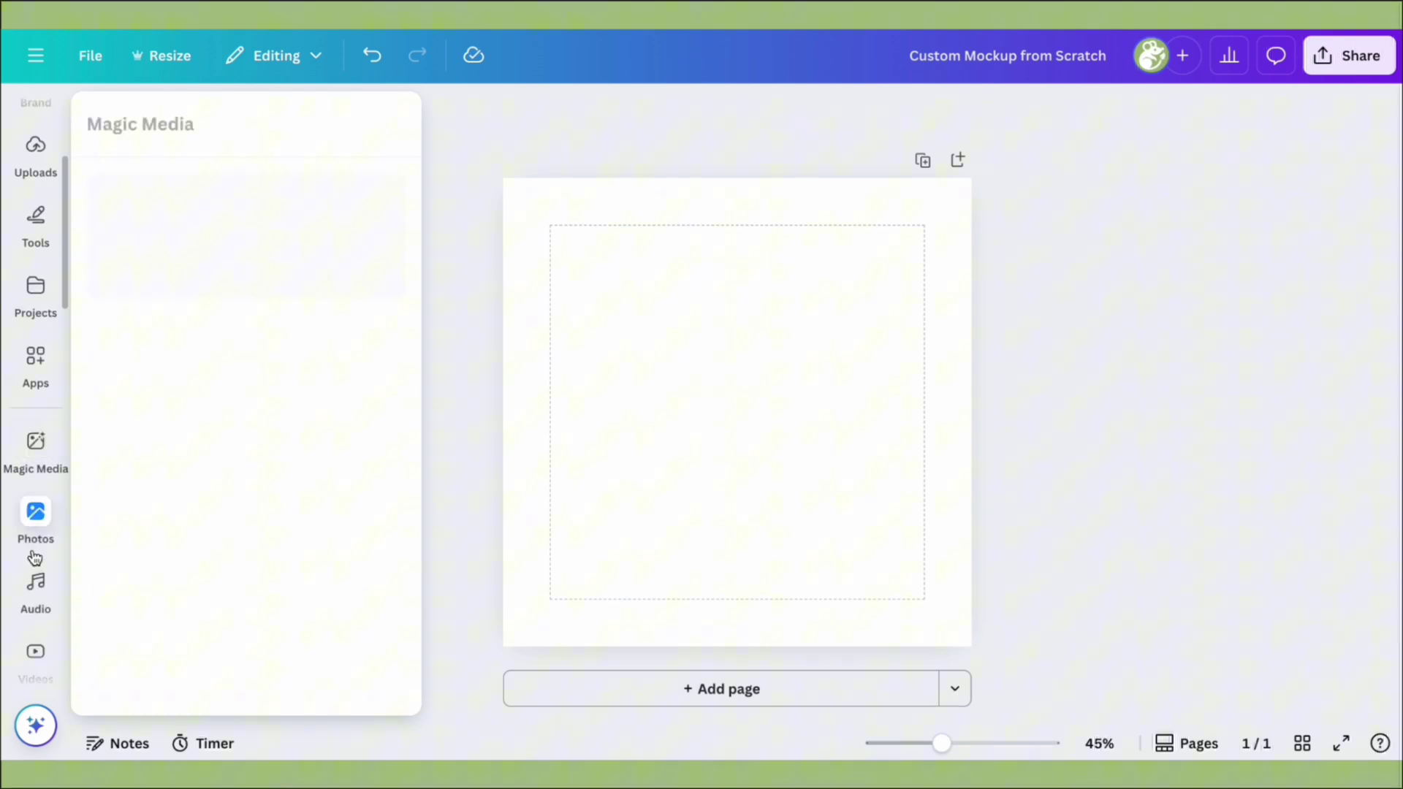
{"action": "left_click", "coordinate": [32, 323]}
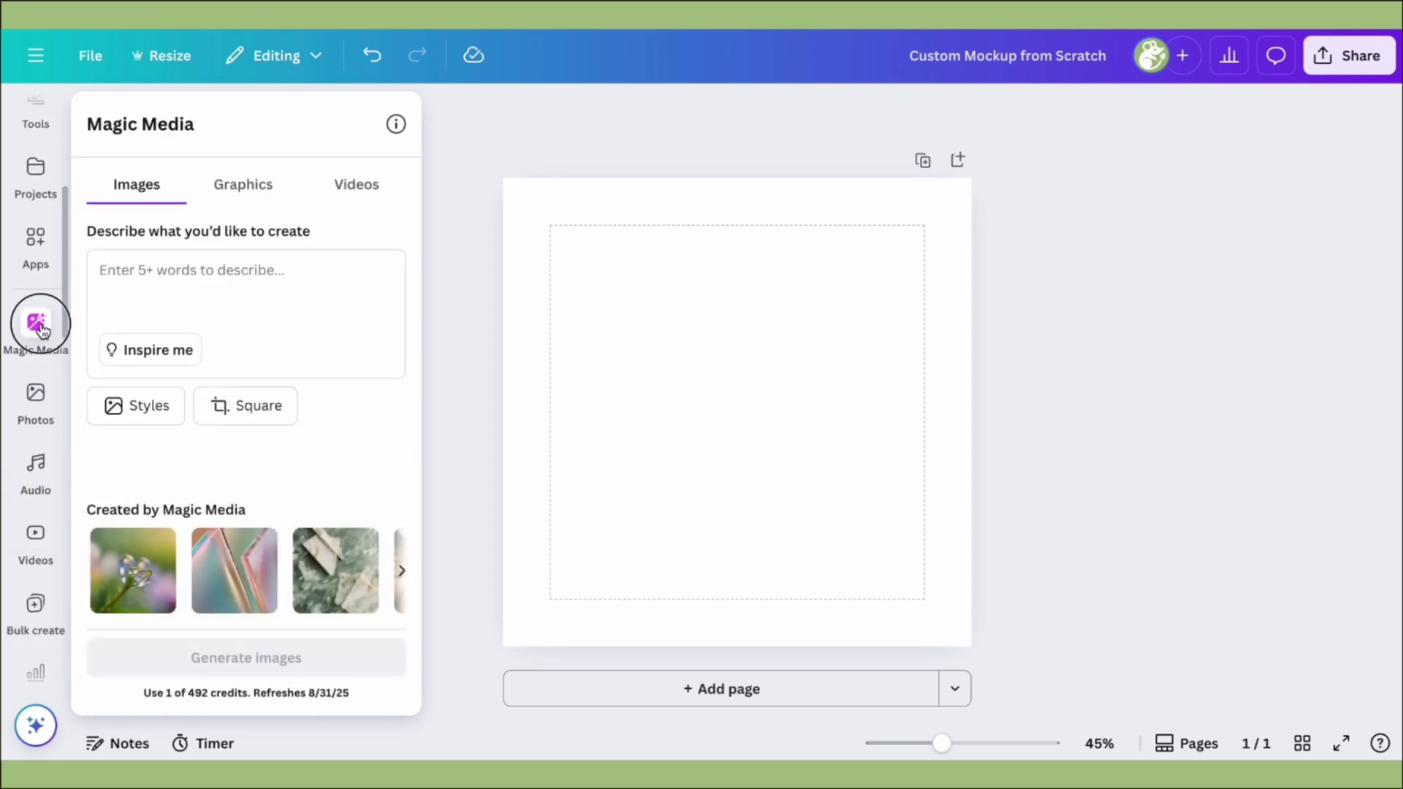
{"action": "left_click", "coordinate": [206, 262]}
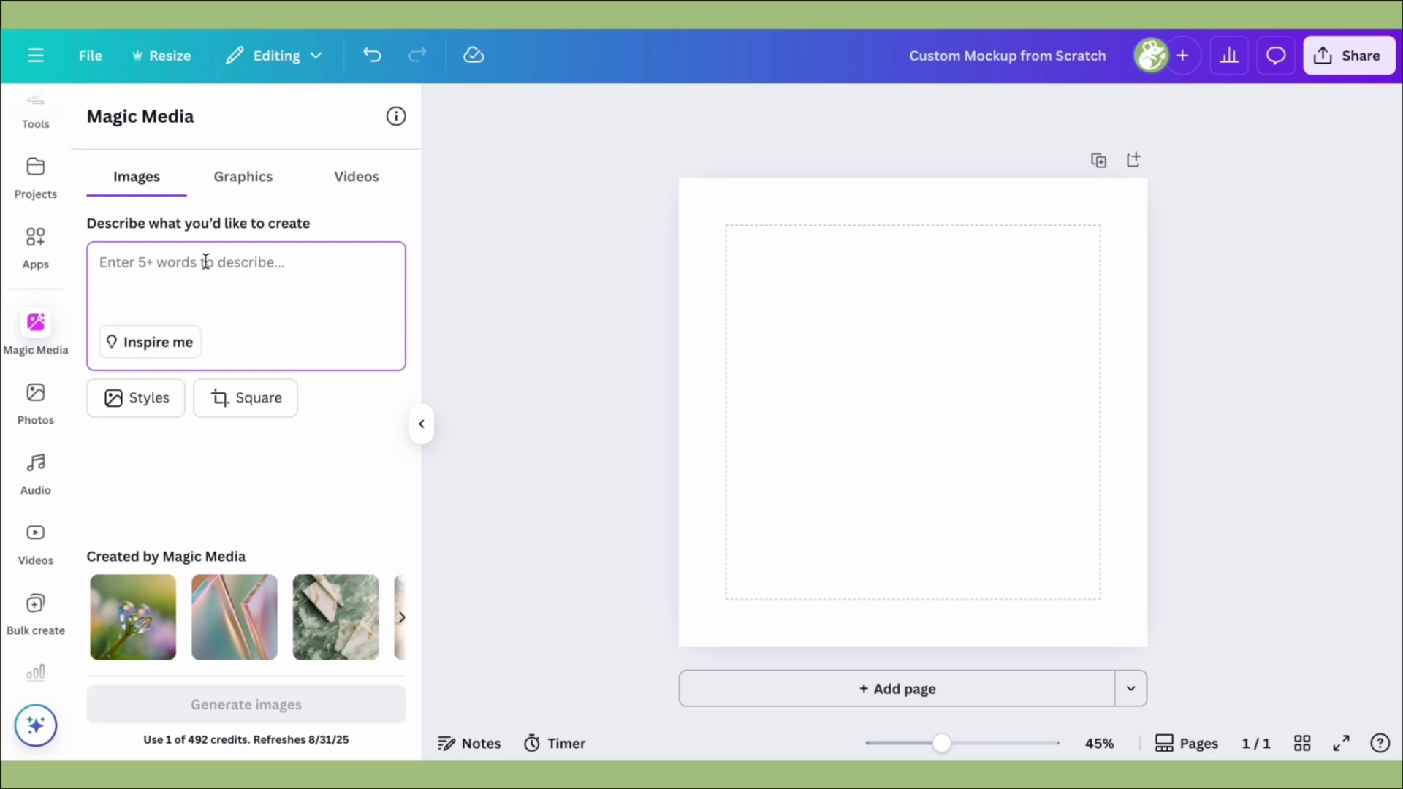
{"action": "type", "text": "a l"}
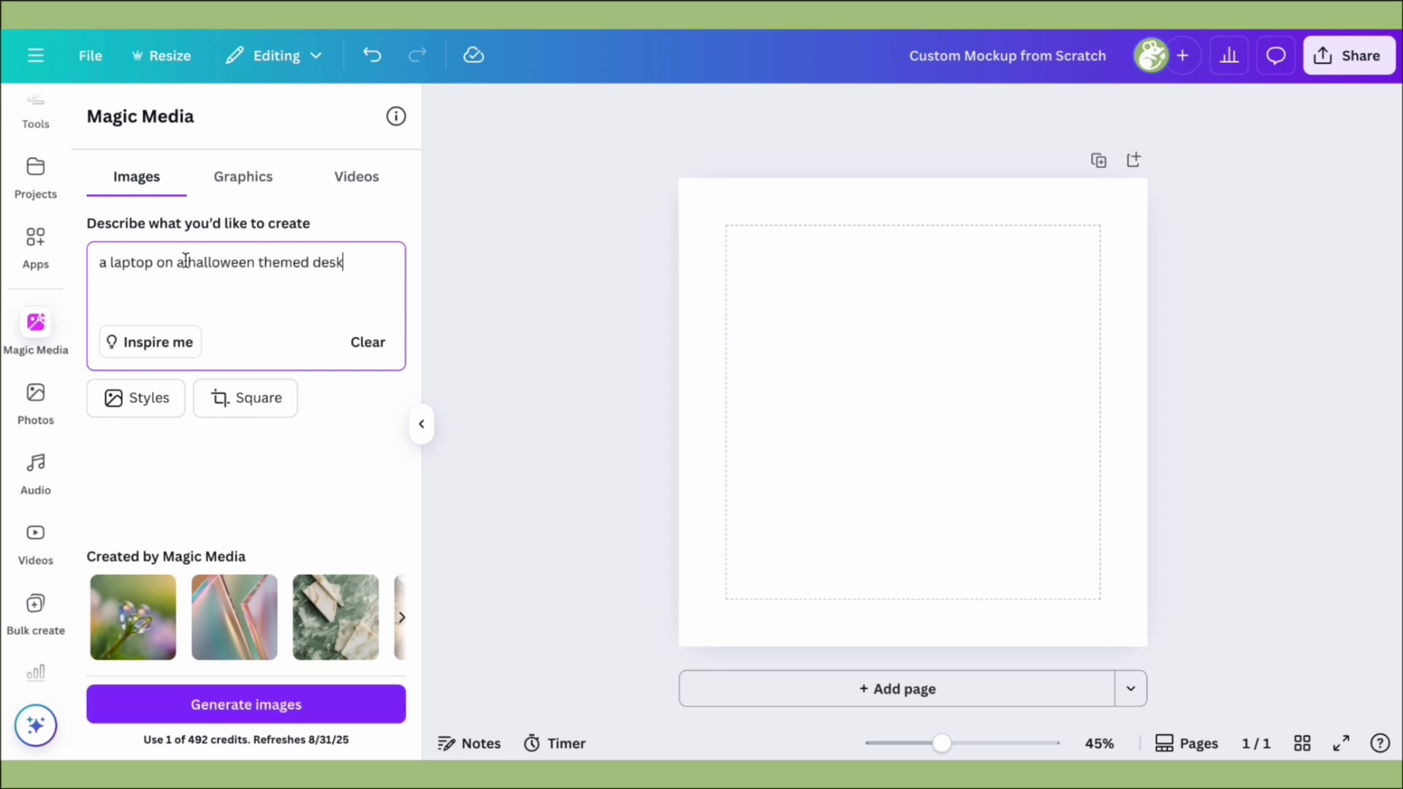
{"action": "left_click", "coordinate": [105, 262]}
{"action": "type", "text": "n open "}
{"action": "type", "text": "pumpkins, candles and cute decor surrounds the scene."}
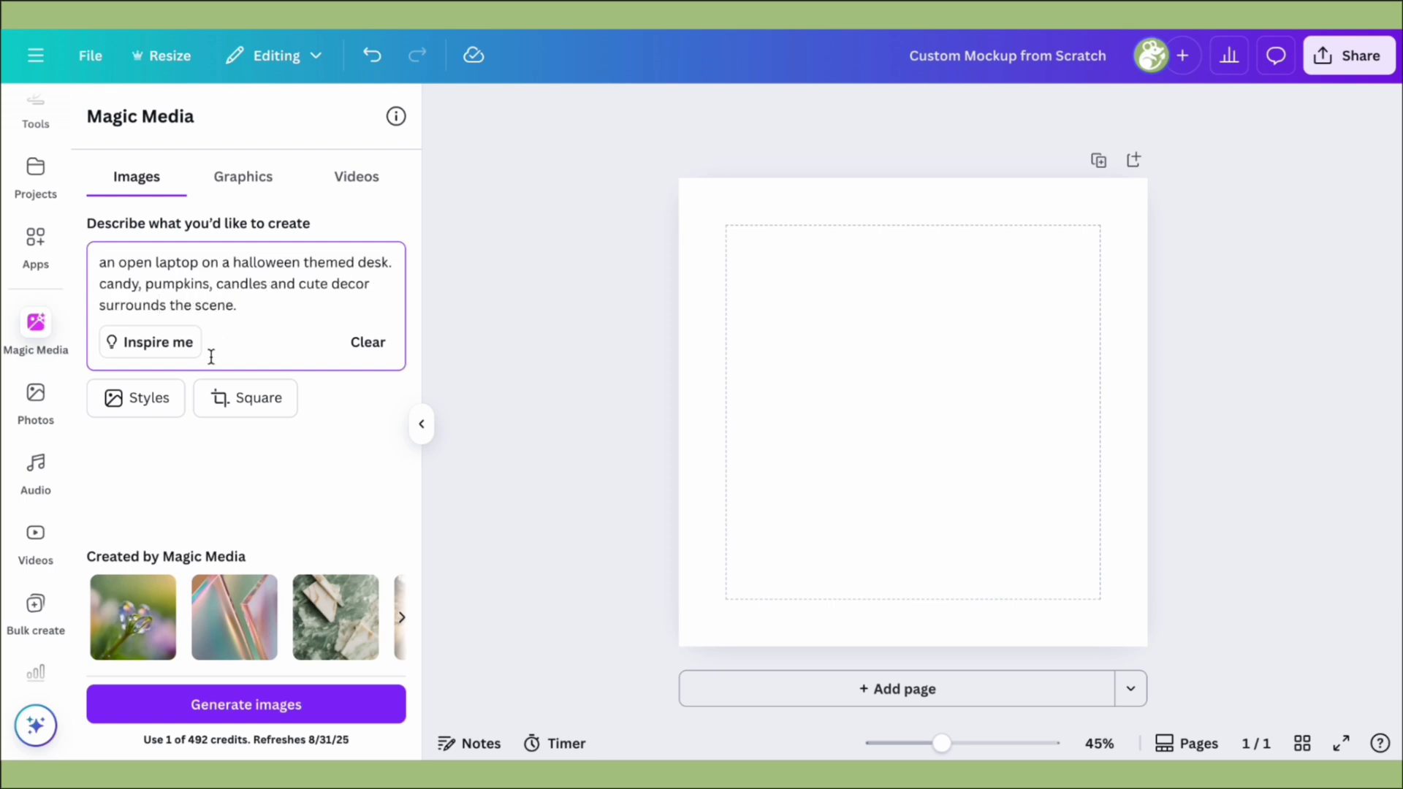
Choose the Moody style and generate four images.
{"action": "left_click", "coordinate": [163, 398]}
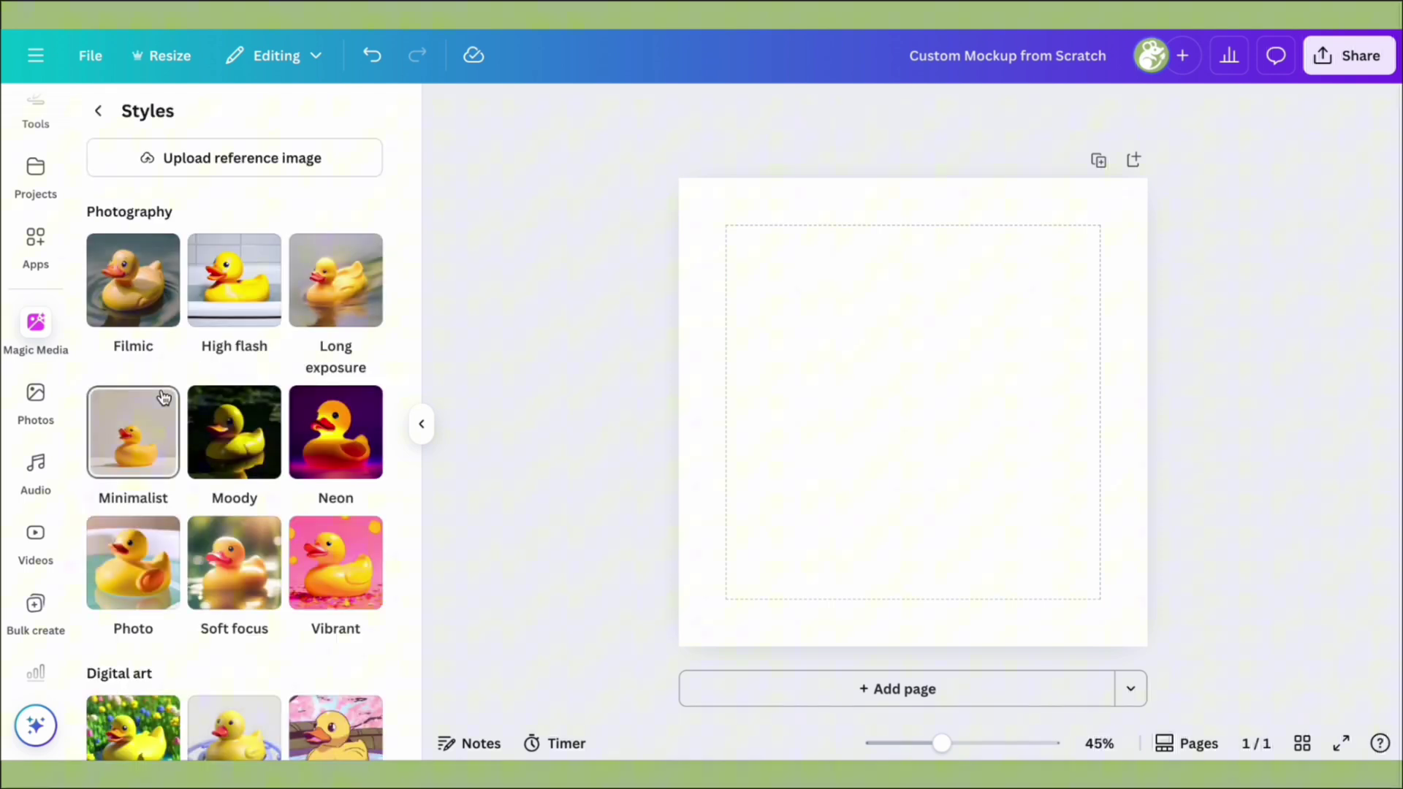
{"action": "scroll", "coordinate": [163, 397], "scroll_direction": "down", "scroll_amount": 1}
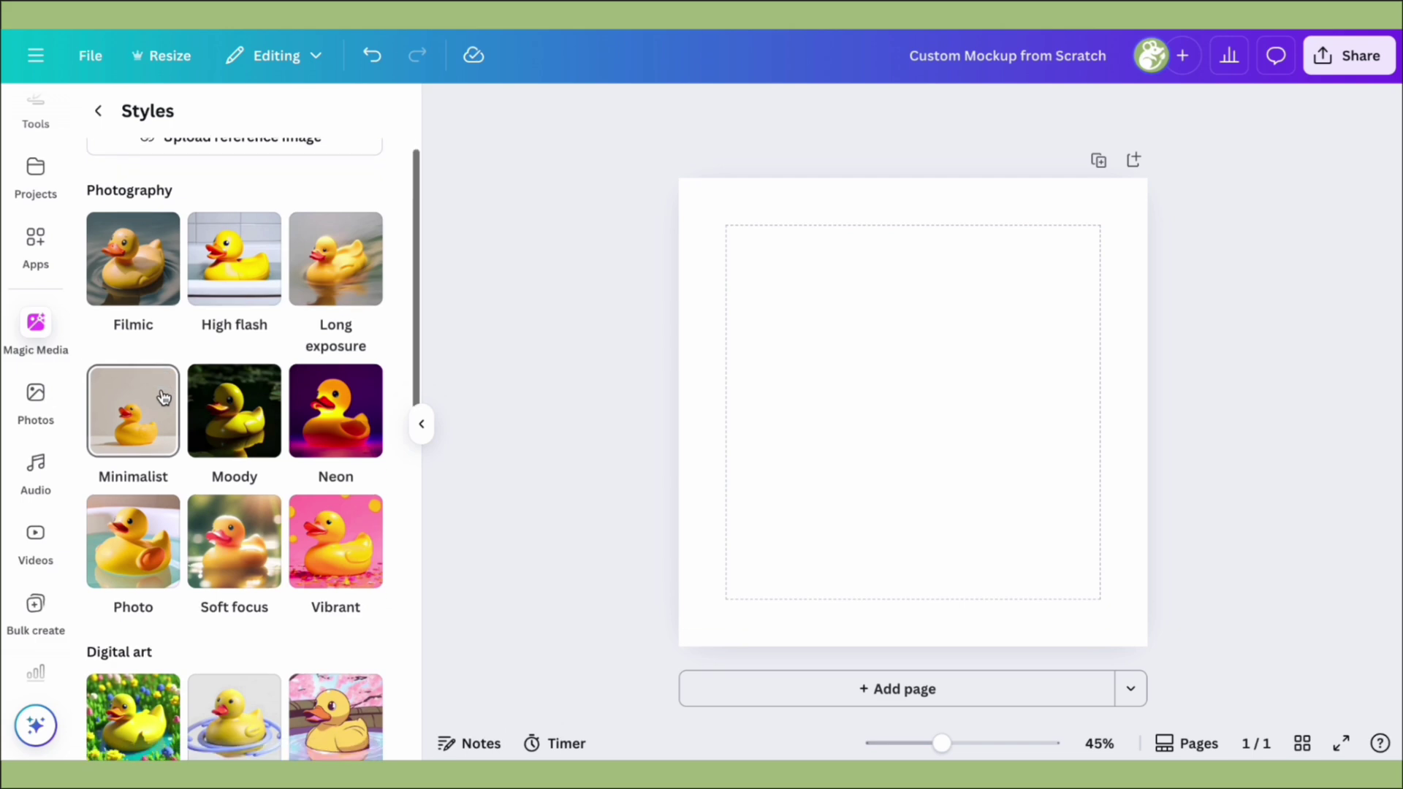
{"action": "left_click", "coordinate": [217, 405]}
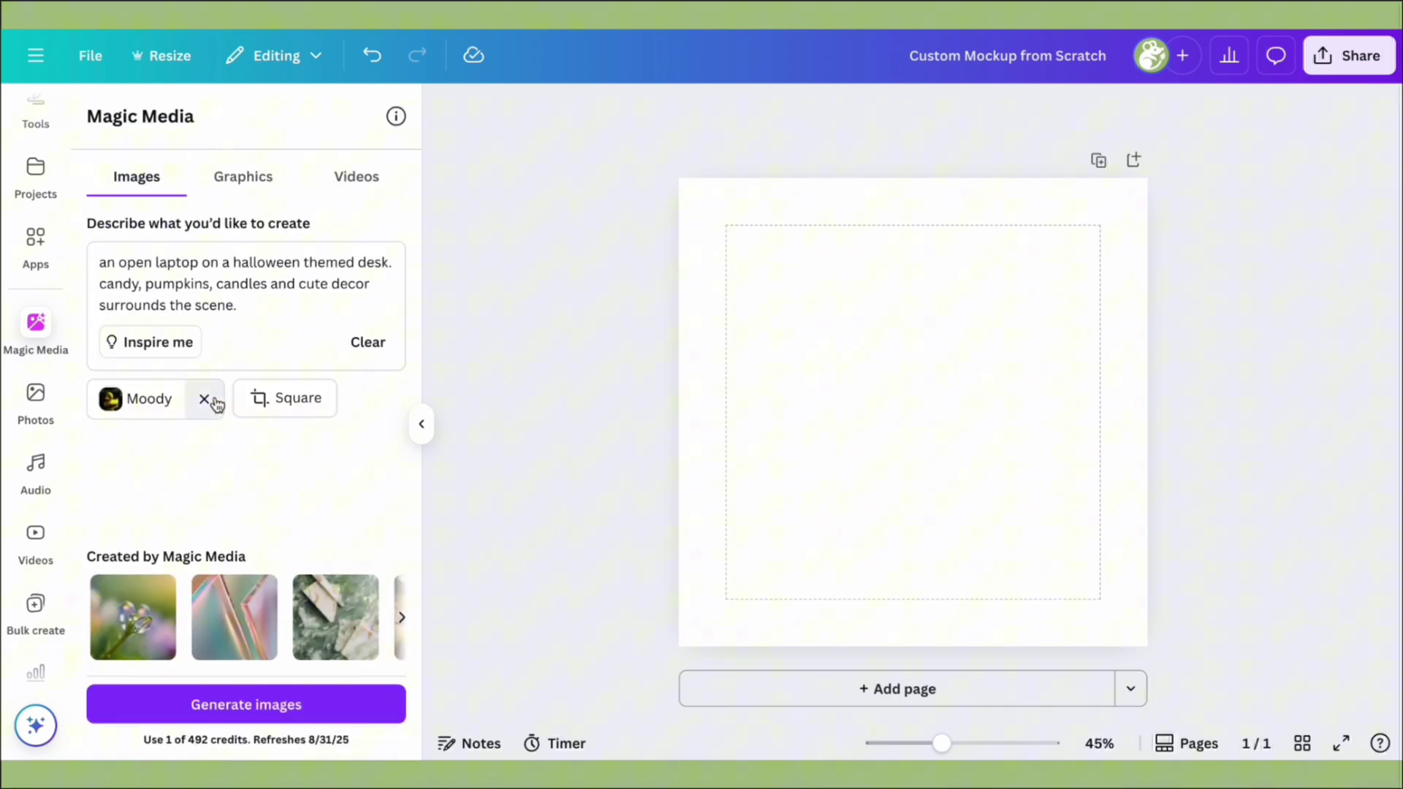
{"action": "left_click", "coordinate": [229, 705]}
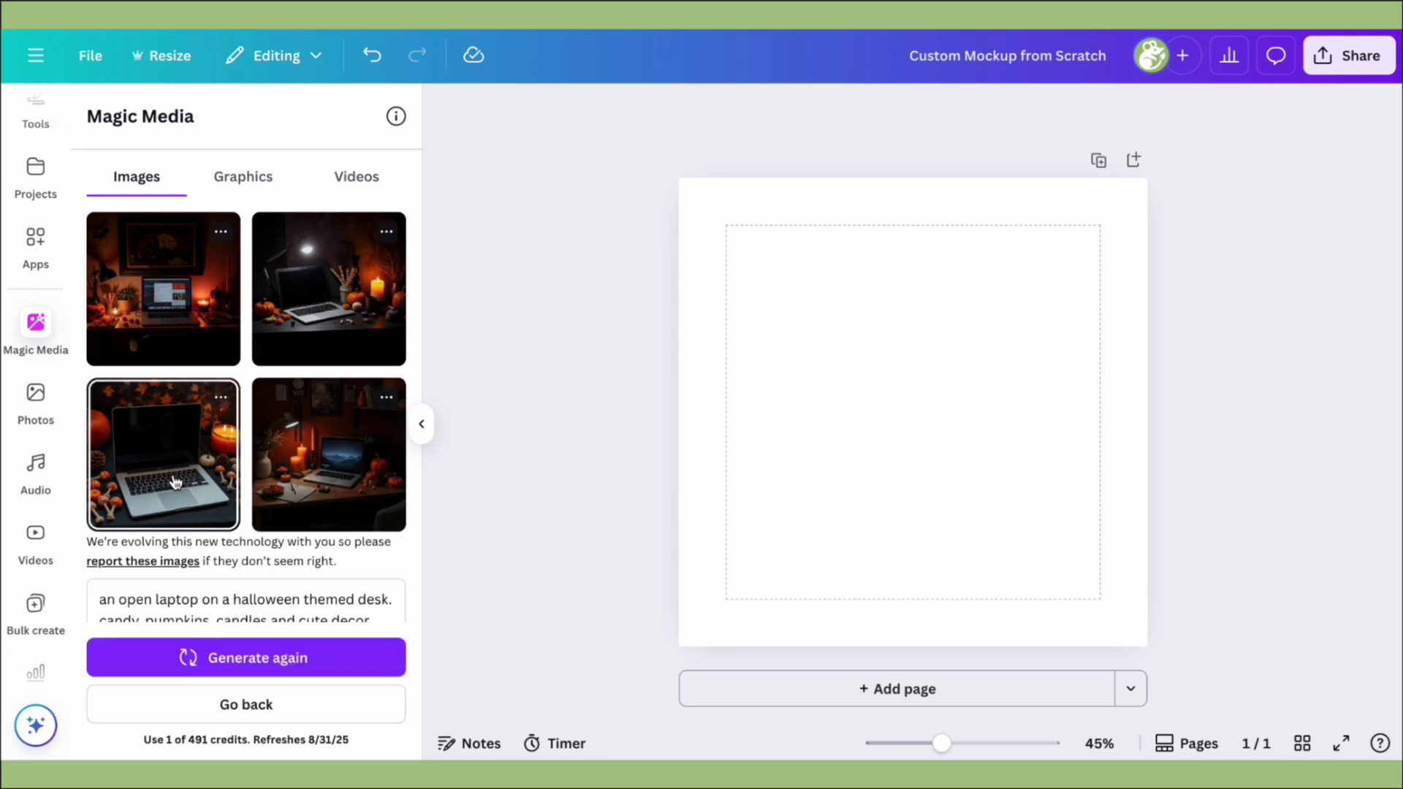
Add a generated image, regenerate with 'open laptop on a halloween themed-decorated desk', and add another result.
{"action": "left_click", "coordinate": [176, 482]}
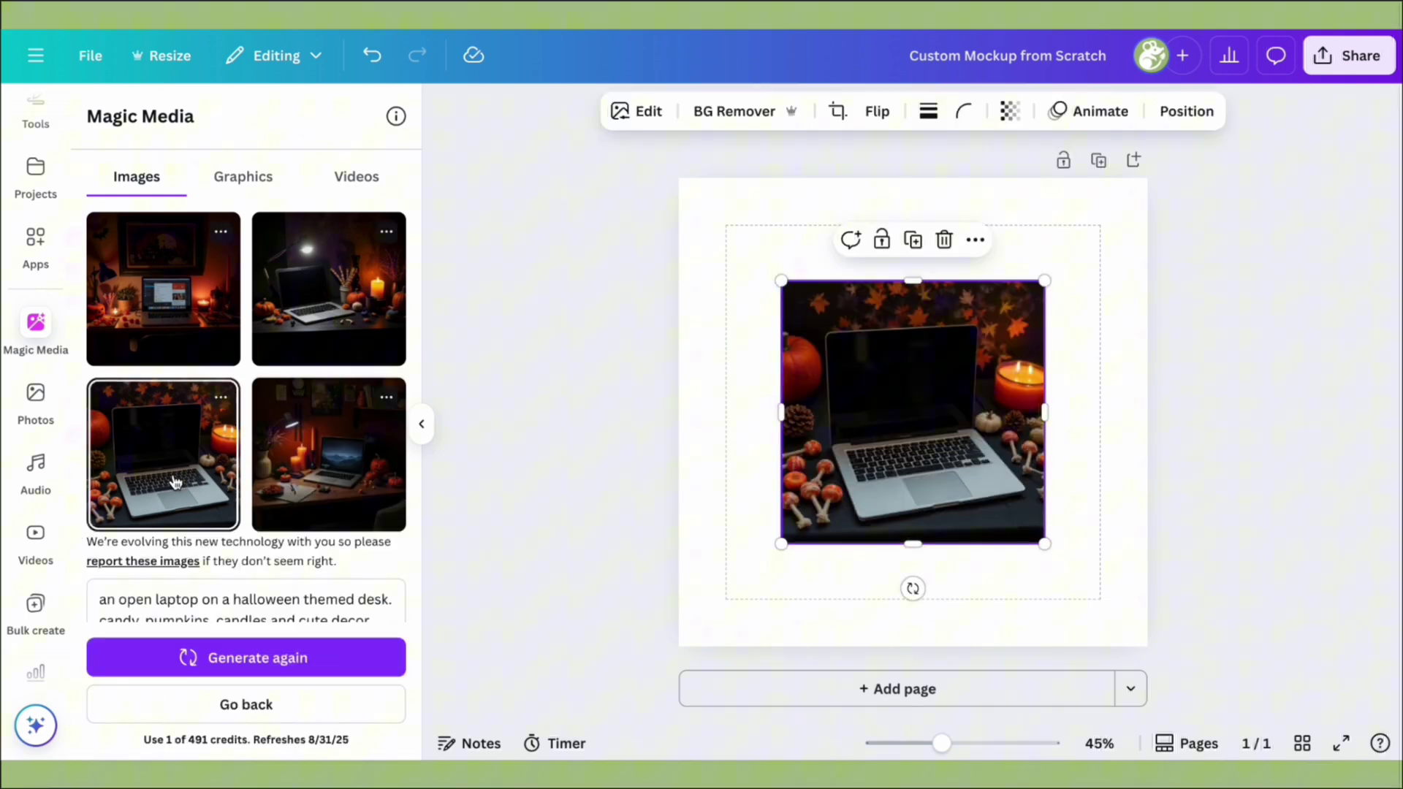
{"action": "scroll", "coordinate": [176, 482], "scroll_direction": "down", "scroll_amount": 3}
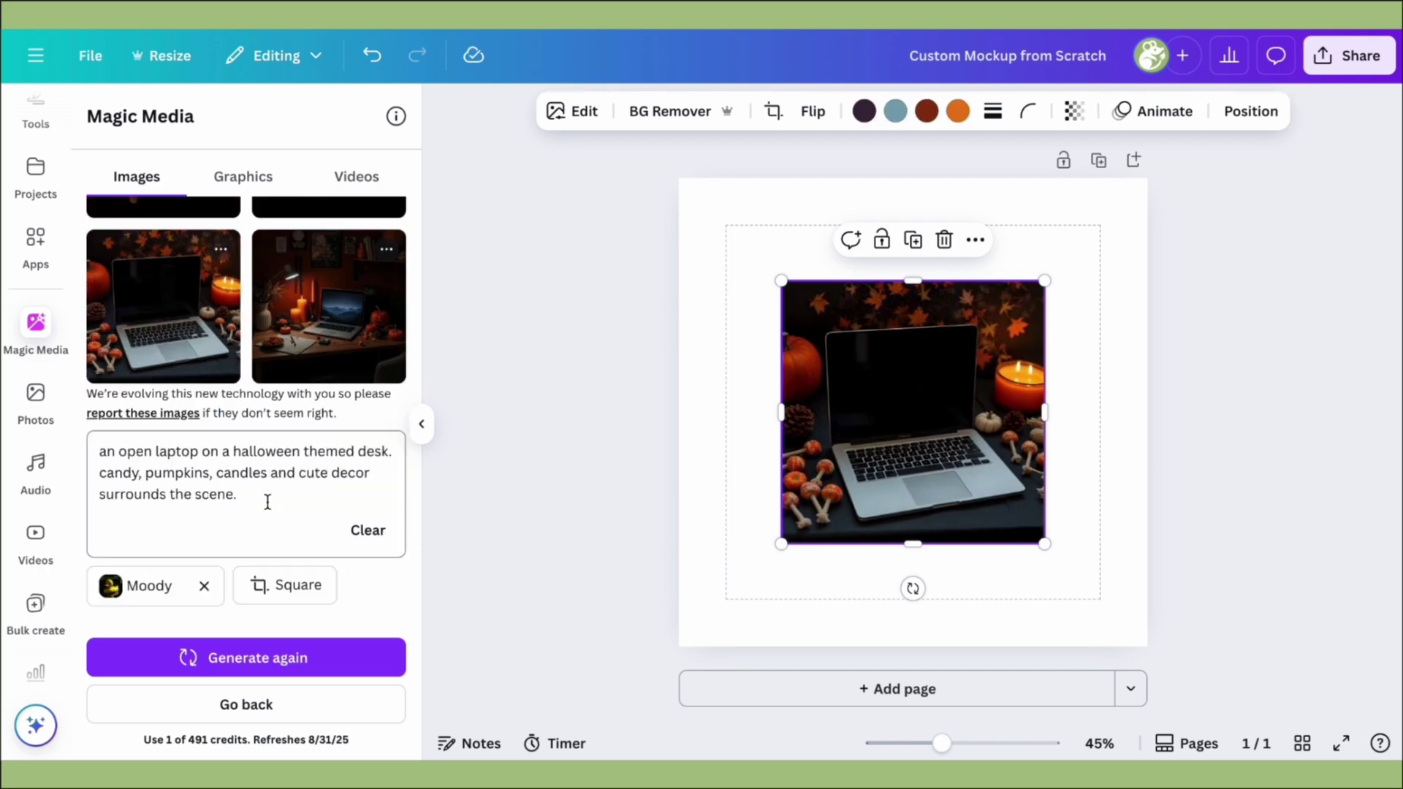
{"action": "triple_click", "coordinate": [290, 498]}
{"action": "key", "text": "BackSpace"}
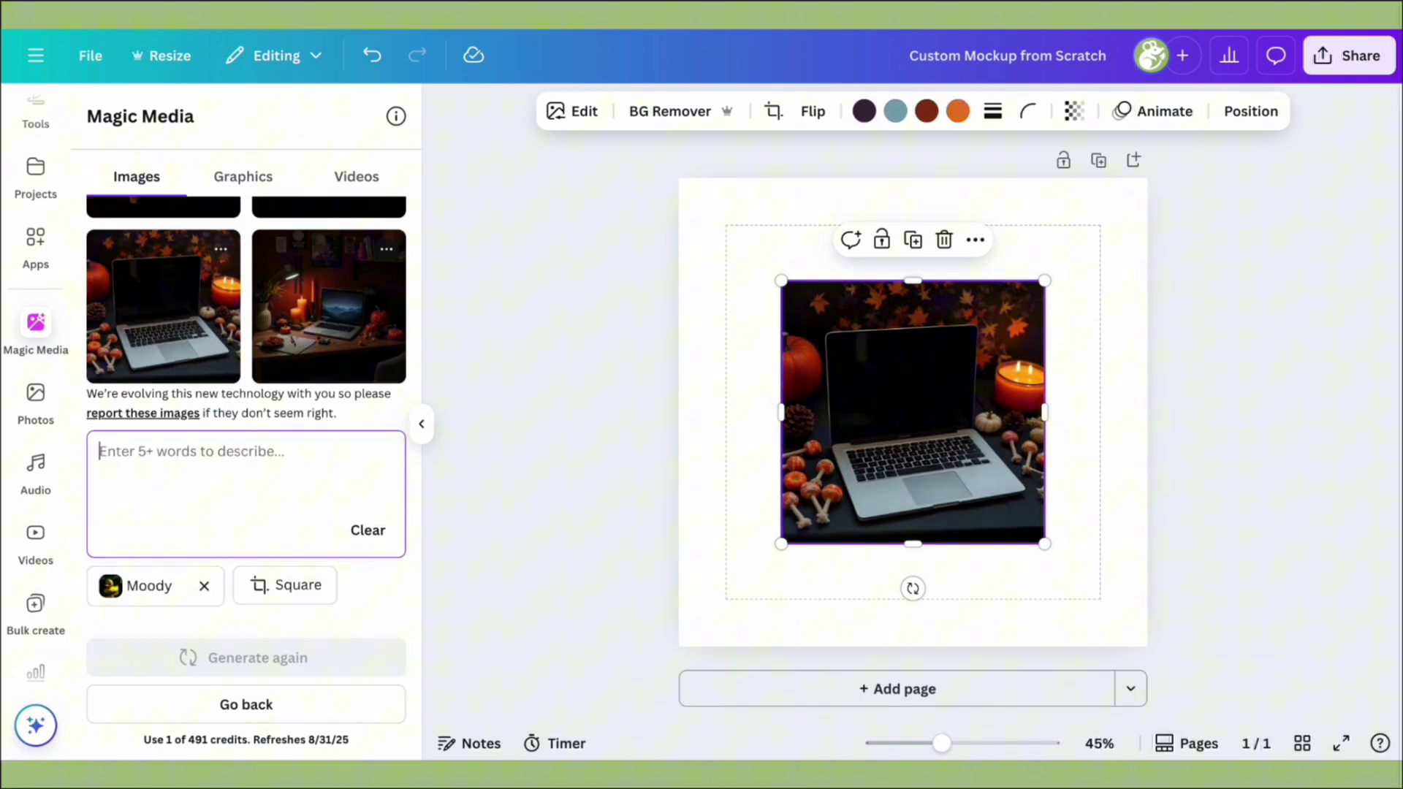
{"action": "type", "text": "open laptop"}
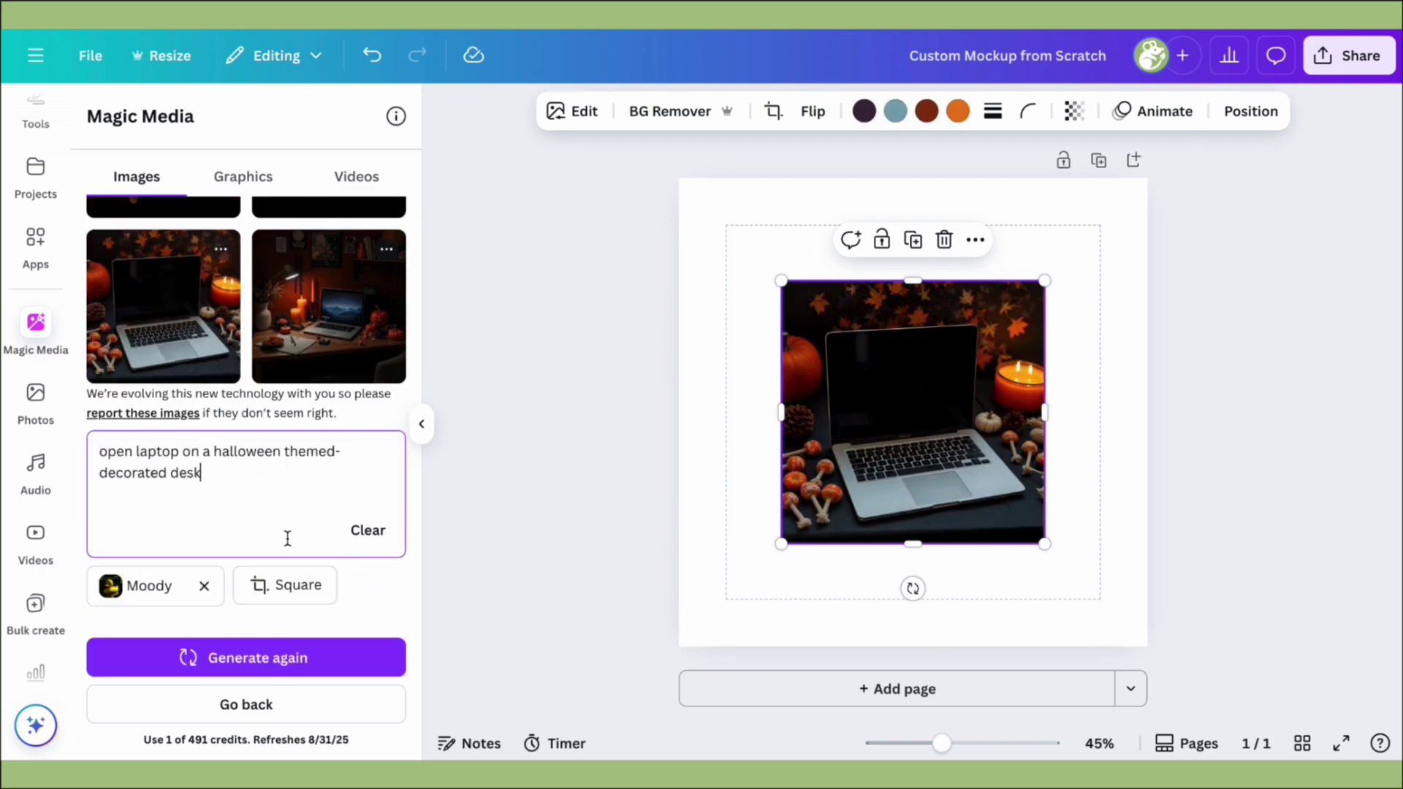
{"action": "type", "text": " on a halloween themed-decorated desk"}
{"action": "left_click", "coordinate": [276, 658]}
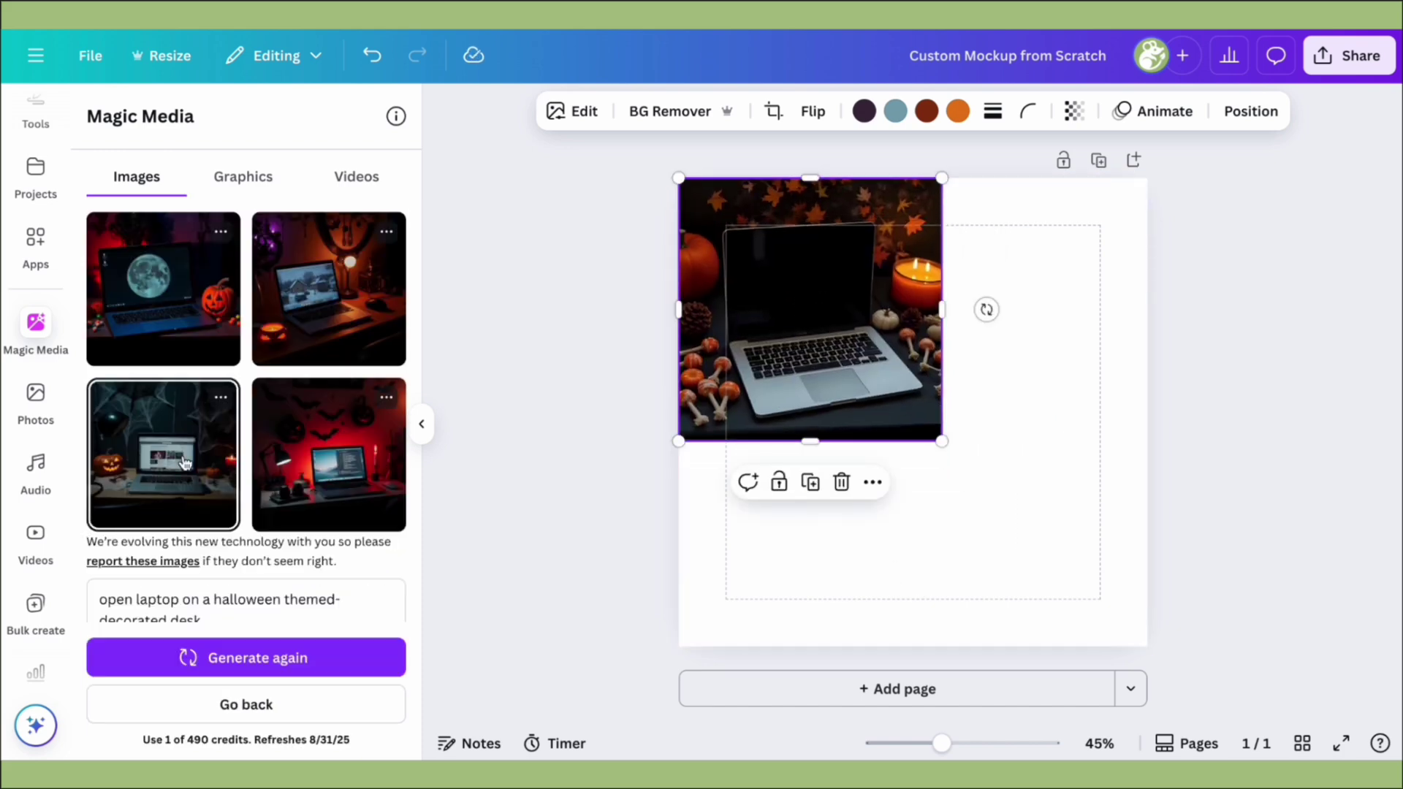
{"action": "left_click", "coordinate": [185, 463]}
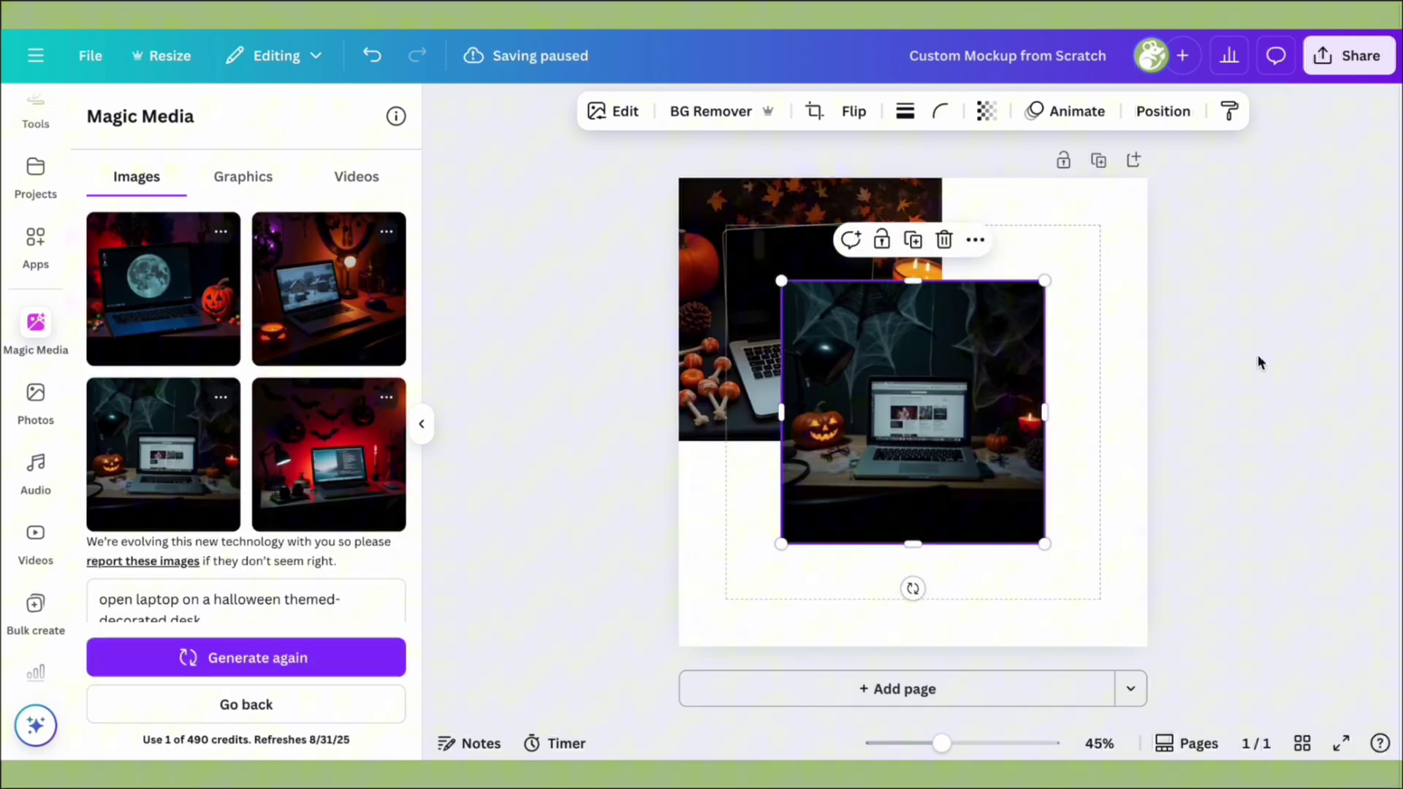
Extend the prompt, regenerate, and fill the remaining grid cells to complete the 2×2 layout.
{"action": "left_click", "coordinate": [245, 603]}
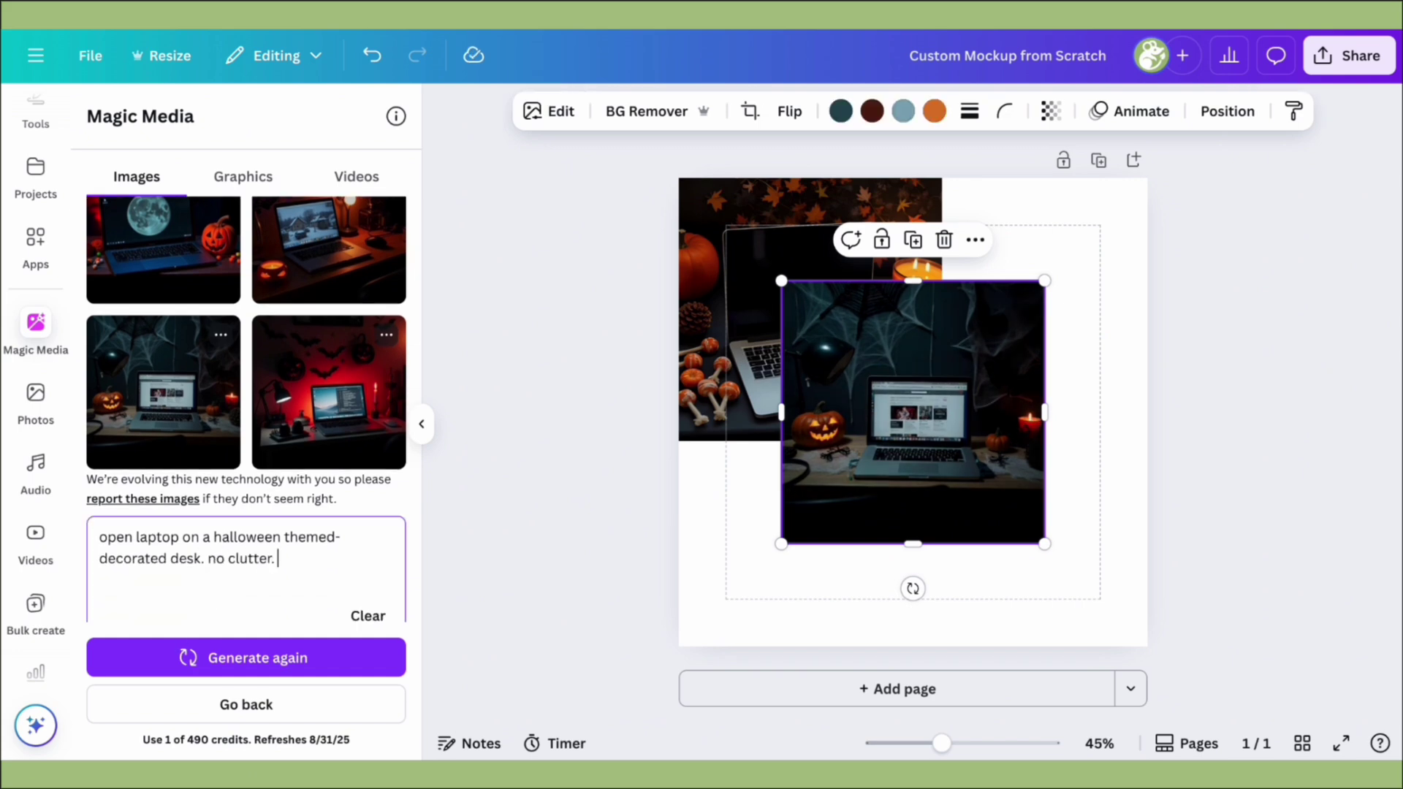
{"action": "type", "text": "or."}
{"action": "key", "text": "Return"}
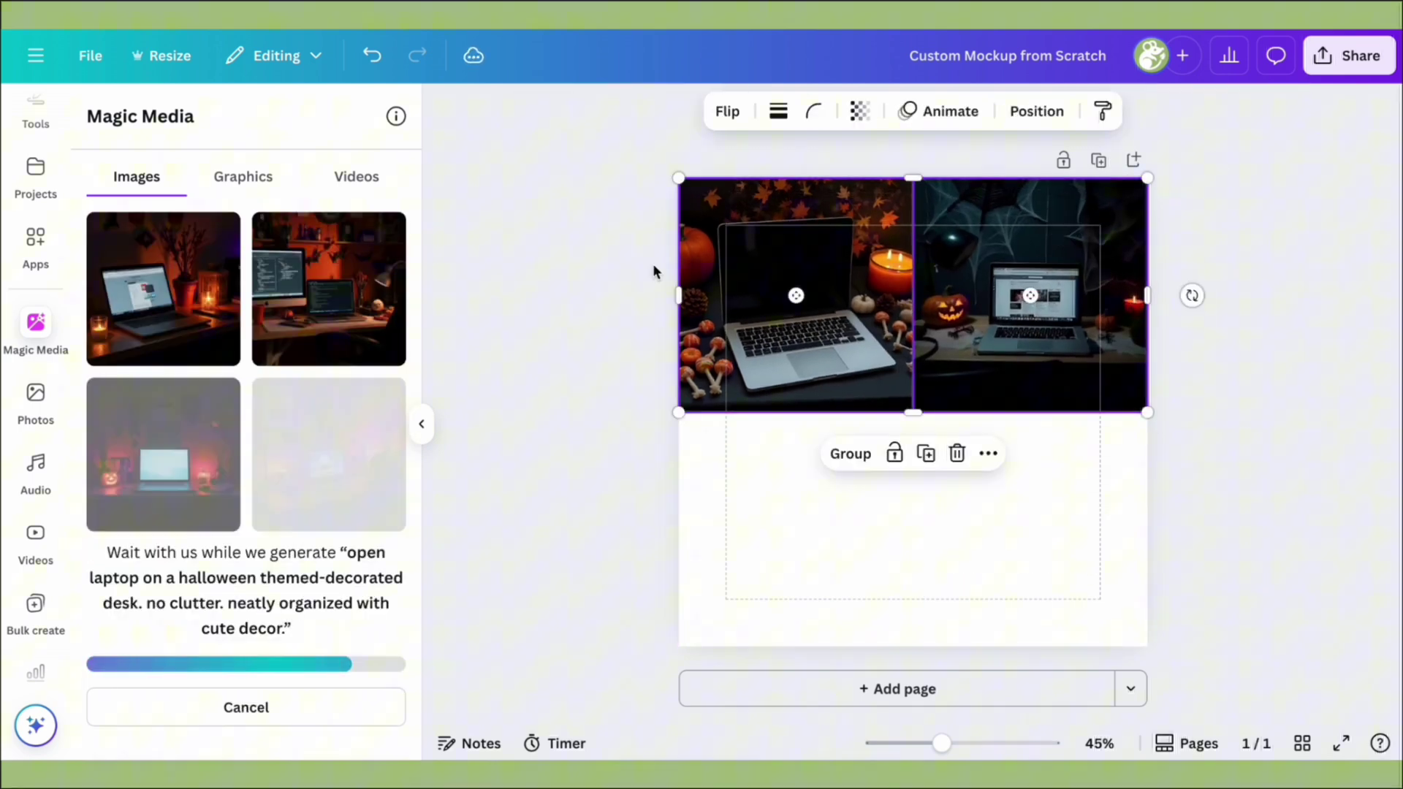
{"action": "left_click", "coordinate": [205, 321]}
{"action": "scroll", "coordinate": [204, 438], "scroll_direction": "down", "scroll_amount": 3}
{"action": "left_click", "coordinate": [207, 588]}
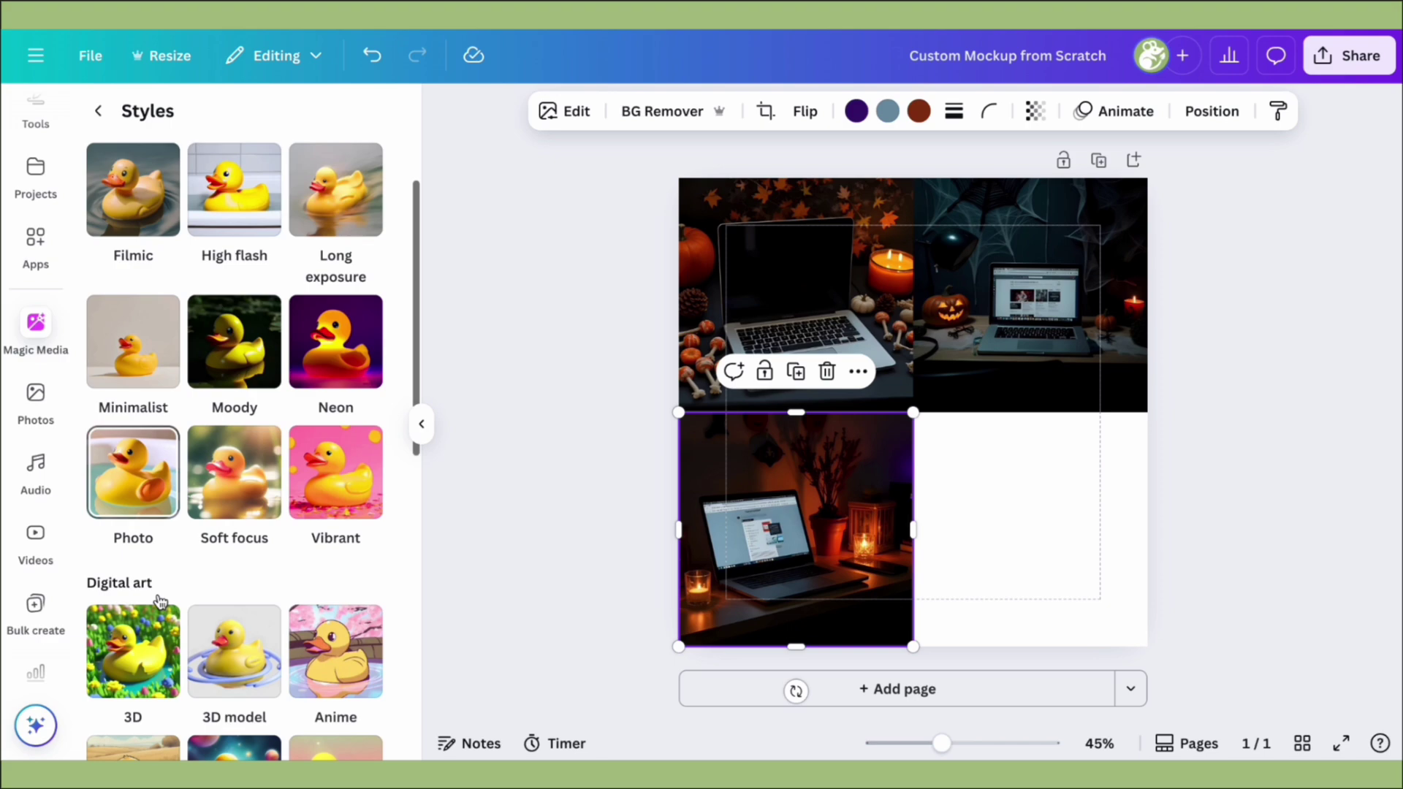
{"action": "left_click", "coordinate": [98, 110]}
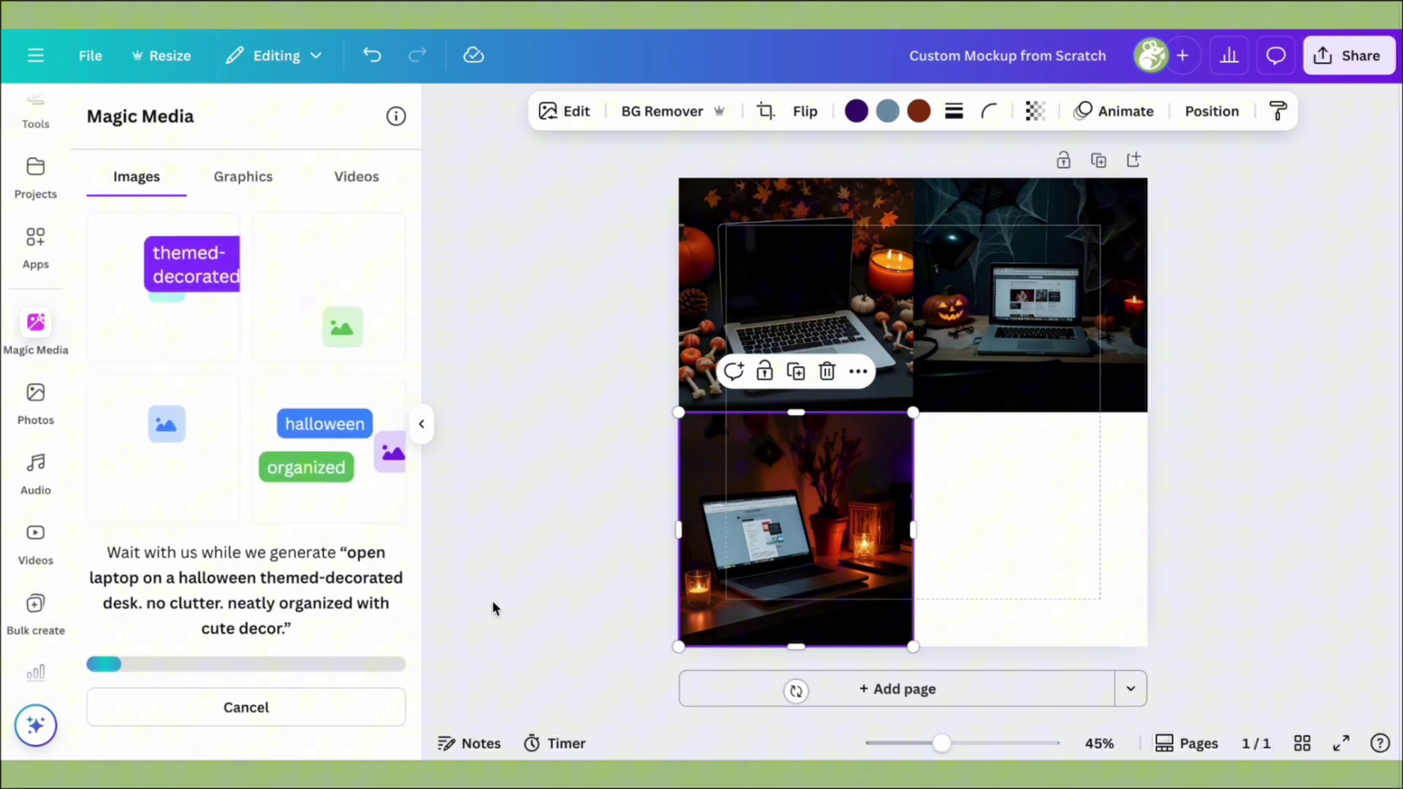
{"action": "left_click", "coordinate": [246, 658]}
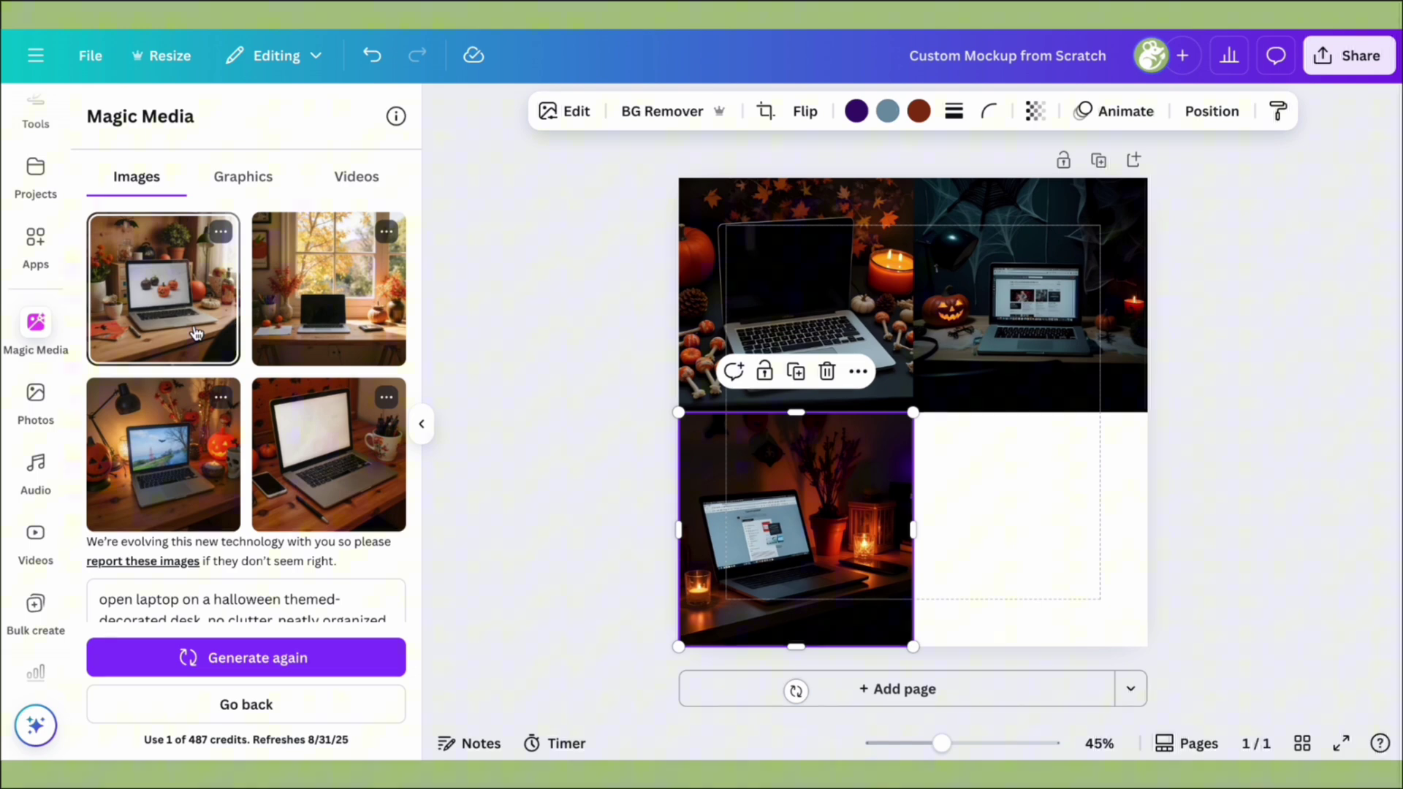
{"action": "left_click_drag", "start_coordinate": [162, 289], "coordinate": [1031, 526]}
Add page 2 and stretch the window-desk image to cover the whole page.
{"action": "left_click", "coordinate": [950, 687]}
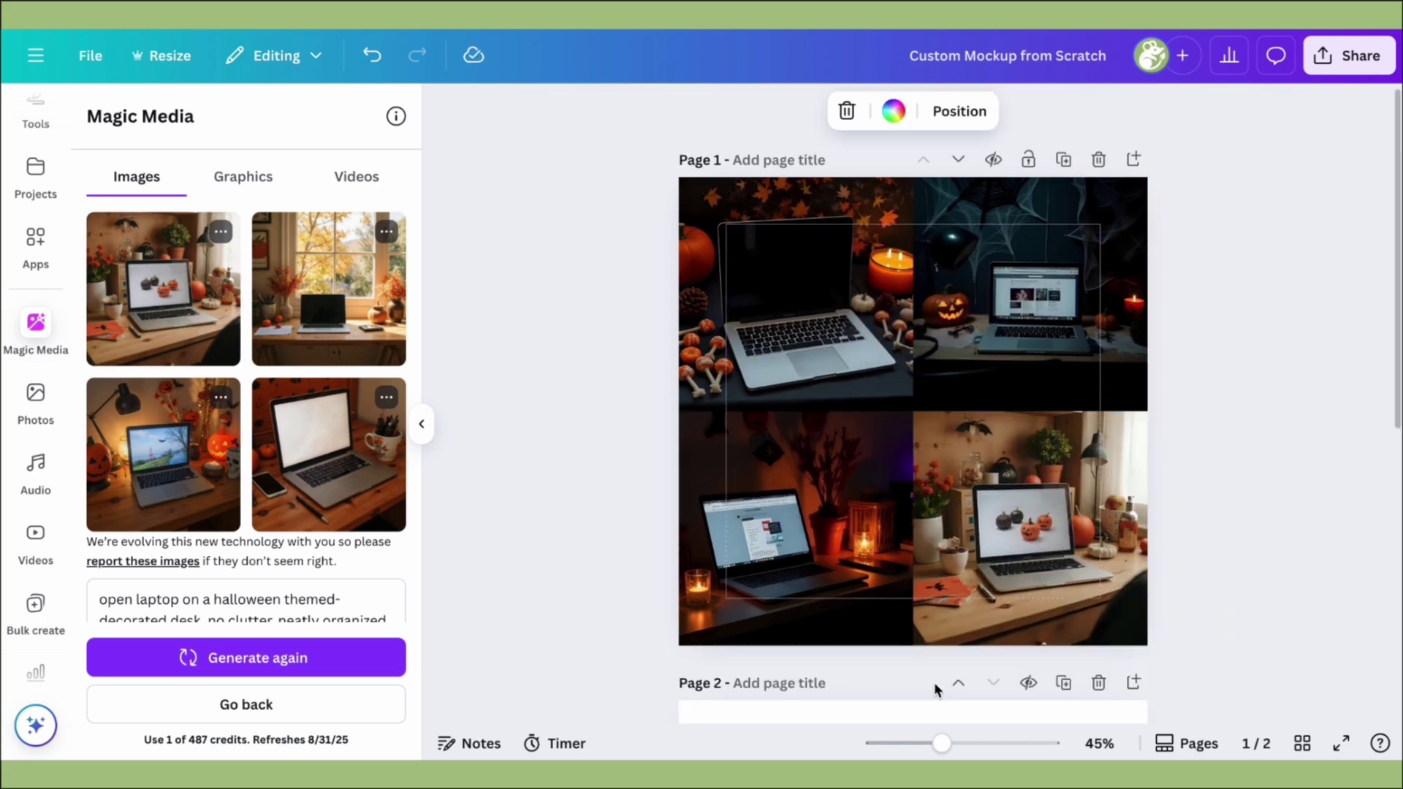
{"action": "left_click", "coordinate": [329, 288]}
{"action": "left_click_drag", "start_coordinate": [781, 282], "coordinate": [680, 182]}
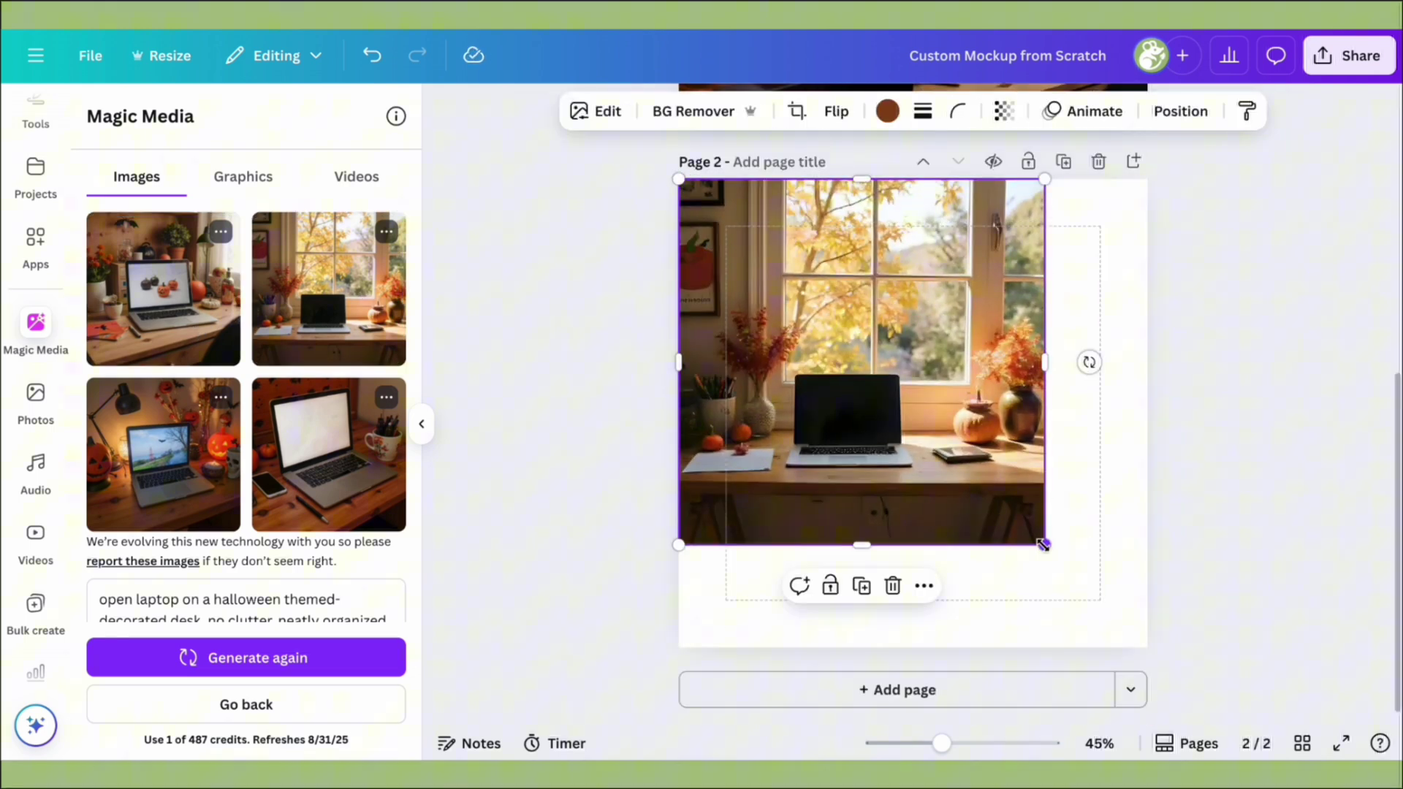
{"action": "left_click_drag", "start_coordinate": [1044, 541], "coordinate": [1147, 647]}
{"action": "left_click", "coordinate": [546, 248]}
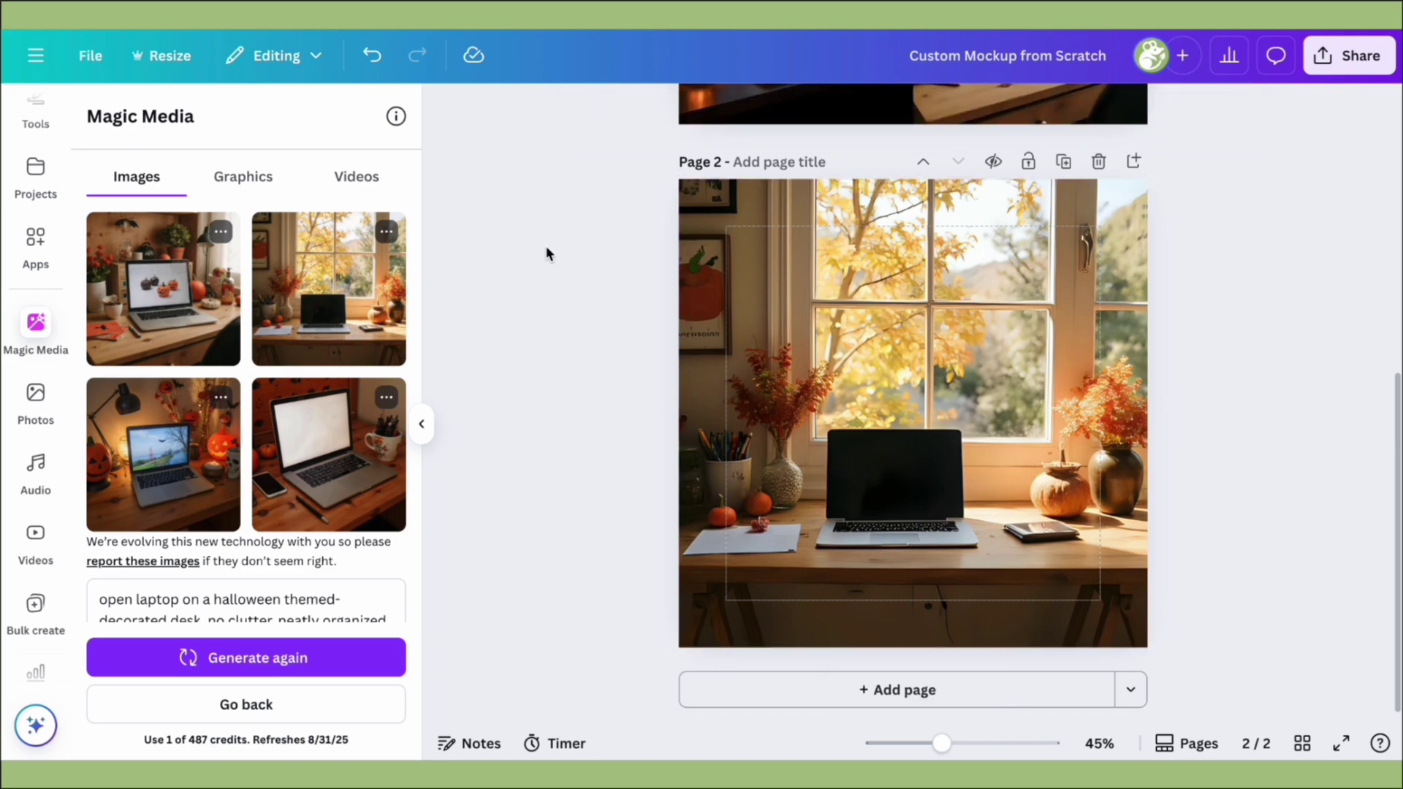
{"action": "left_click", "coordinate": [421, 423]}
{"action": "scroll", "coordinate": [547, 356], "scroll_direction": "up", "scroll_amount": 7}
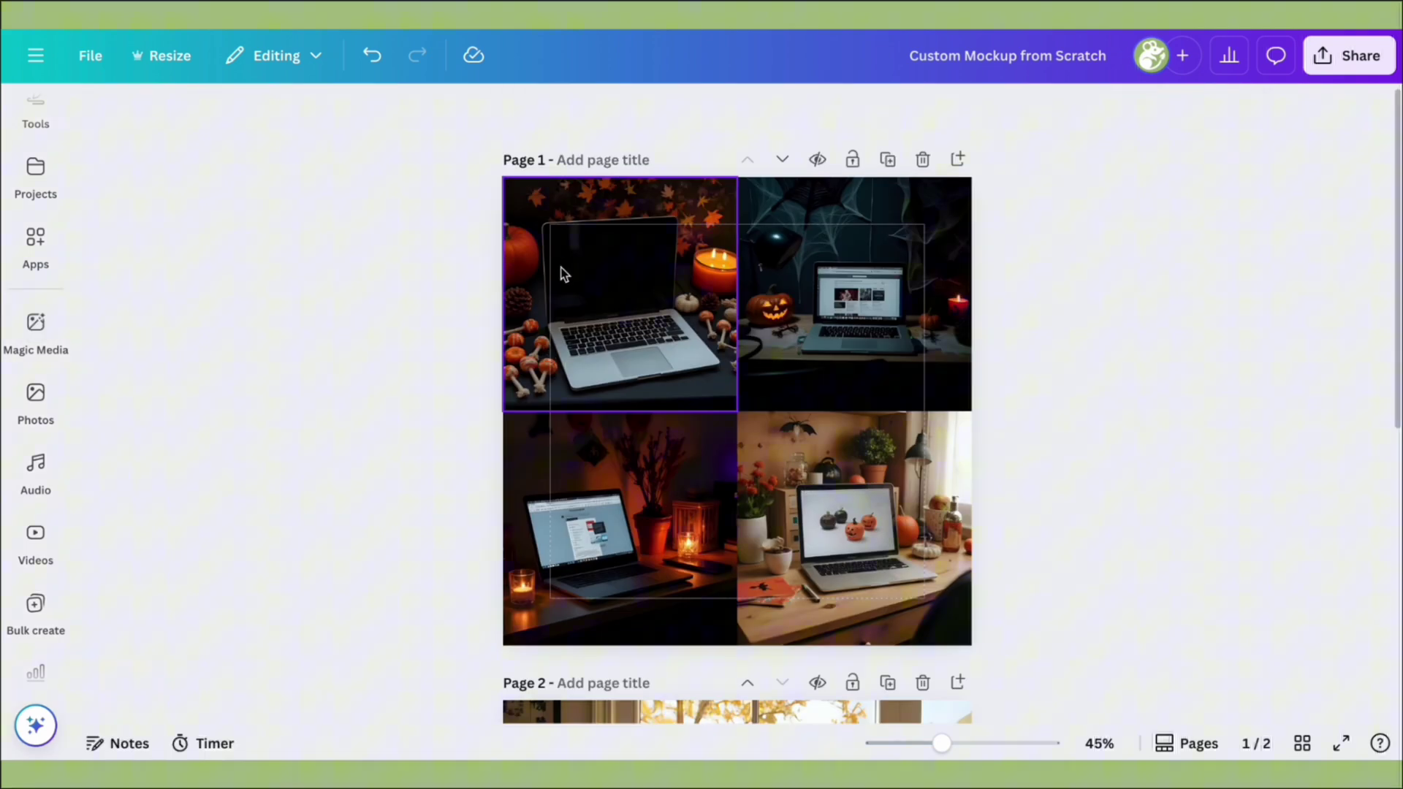
Turn the top-left laptop photo into a mockup template using the second result.
{"action": "left_click", "coordinate": [600, 302]}
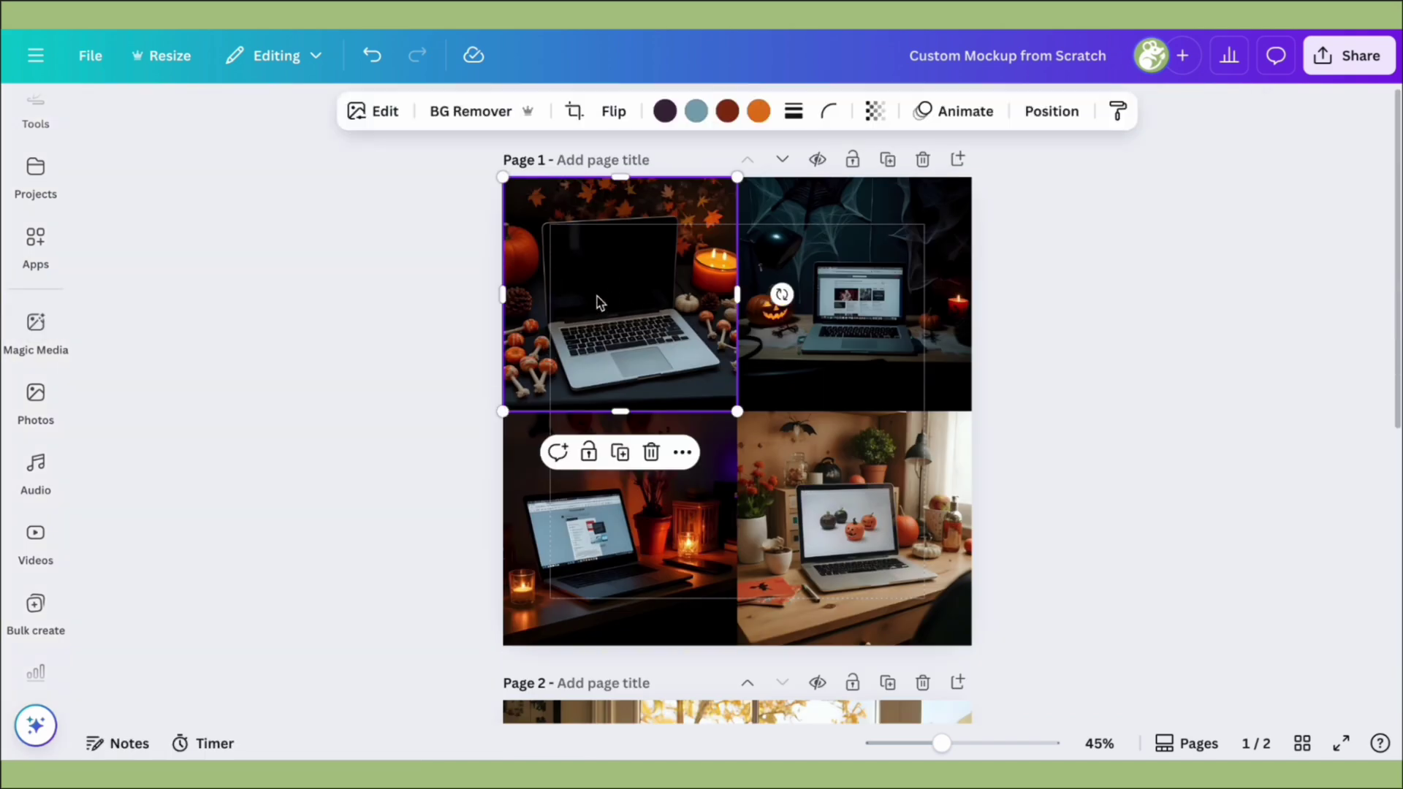
{"action": "left_click", "coordinate": [385, 113]}
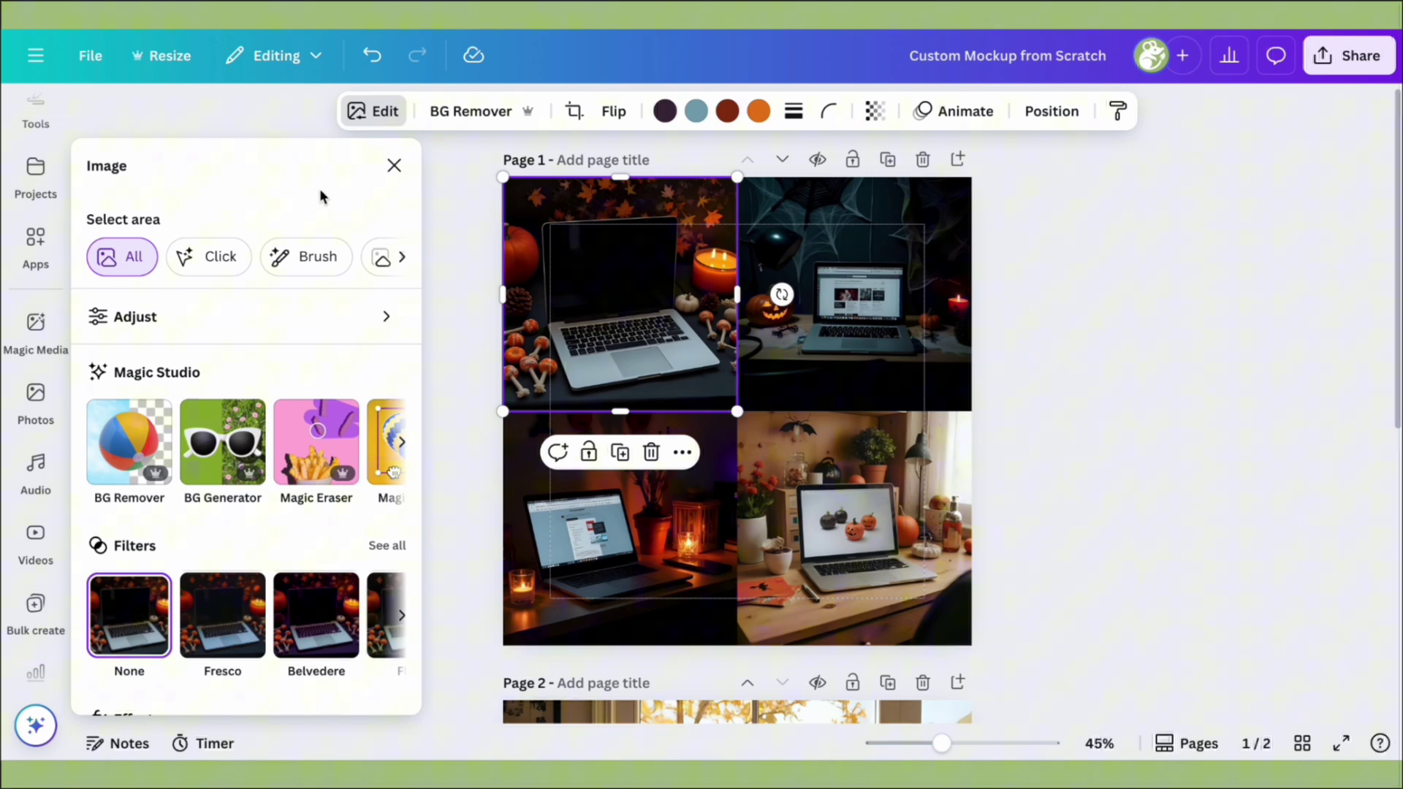
{"action": "scroll", "coordinate": [263, 319], "scroll_direction": "down", "scroll_amount": 3}
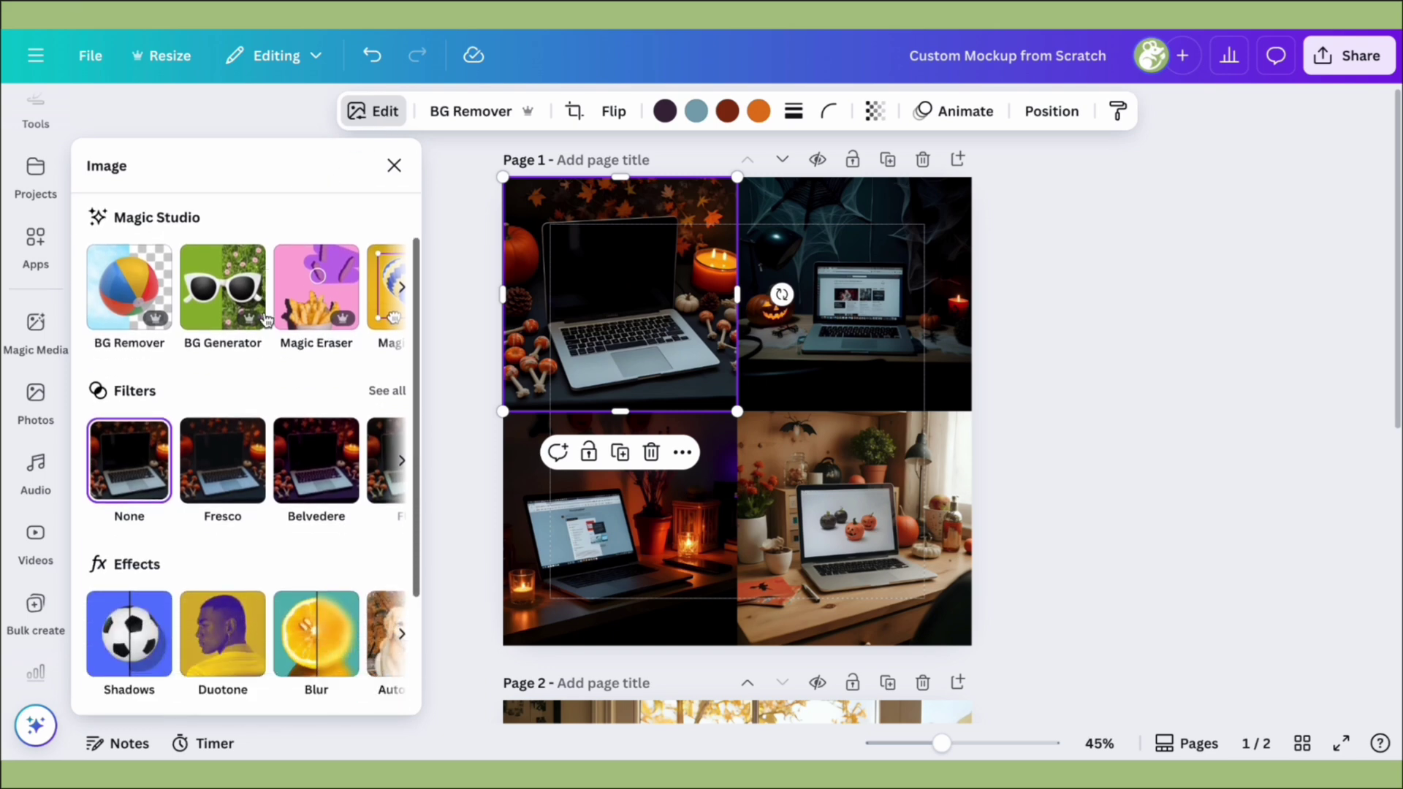
{"action": "scroll", "coordinate": [263, 336], "scroll_direction": "down", "scroll_amount": 3}
{"action": "left_click", "coordinate": [234, 631]}
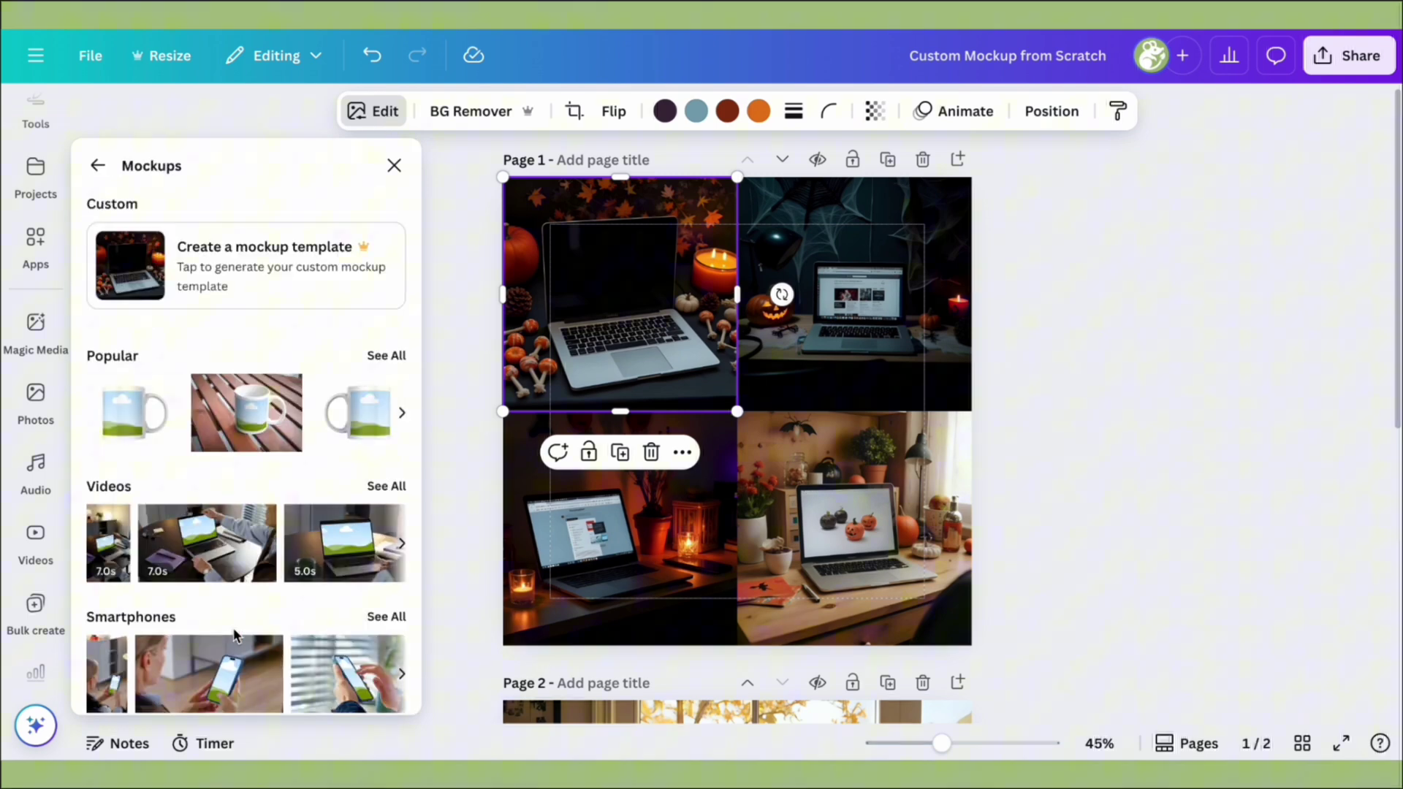
{"action": "left_click", "coordinate": [307, 300]}
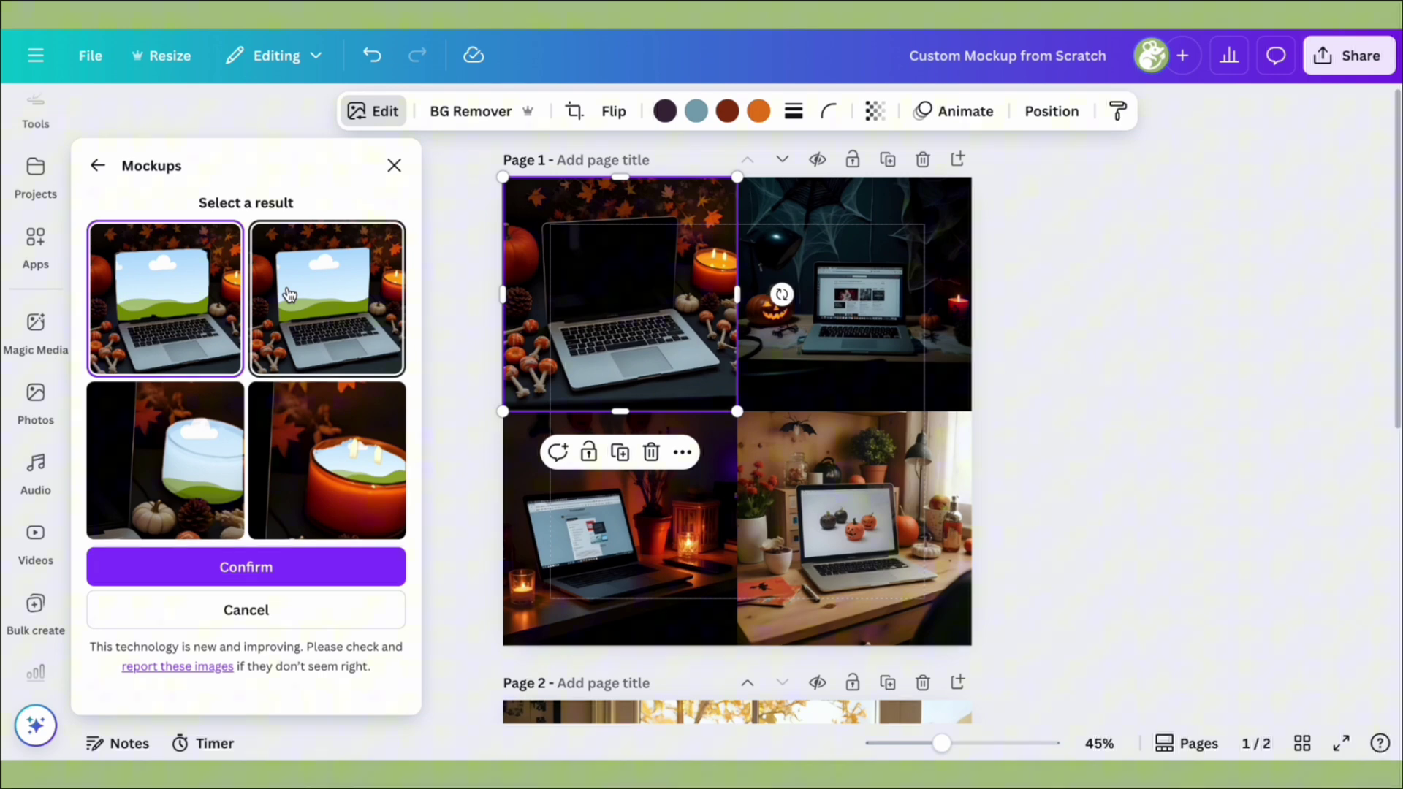
{"action": "left_click", "coordinate": [377, 320]}
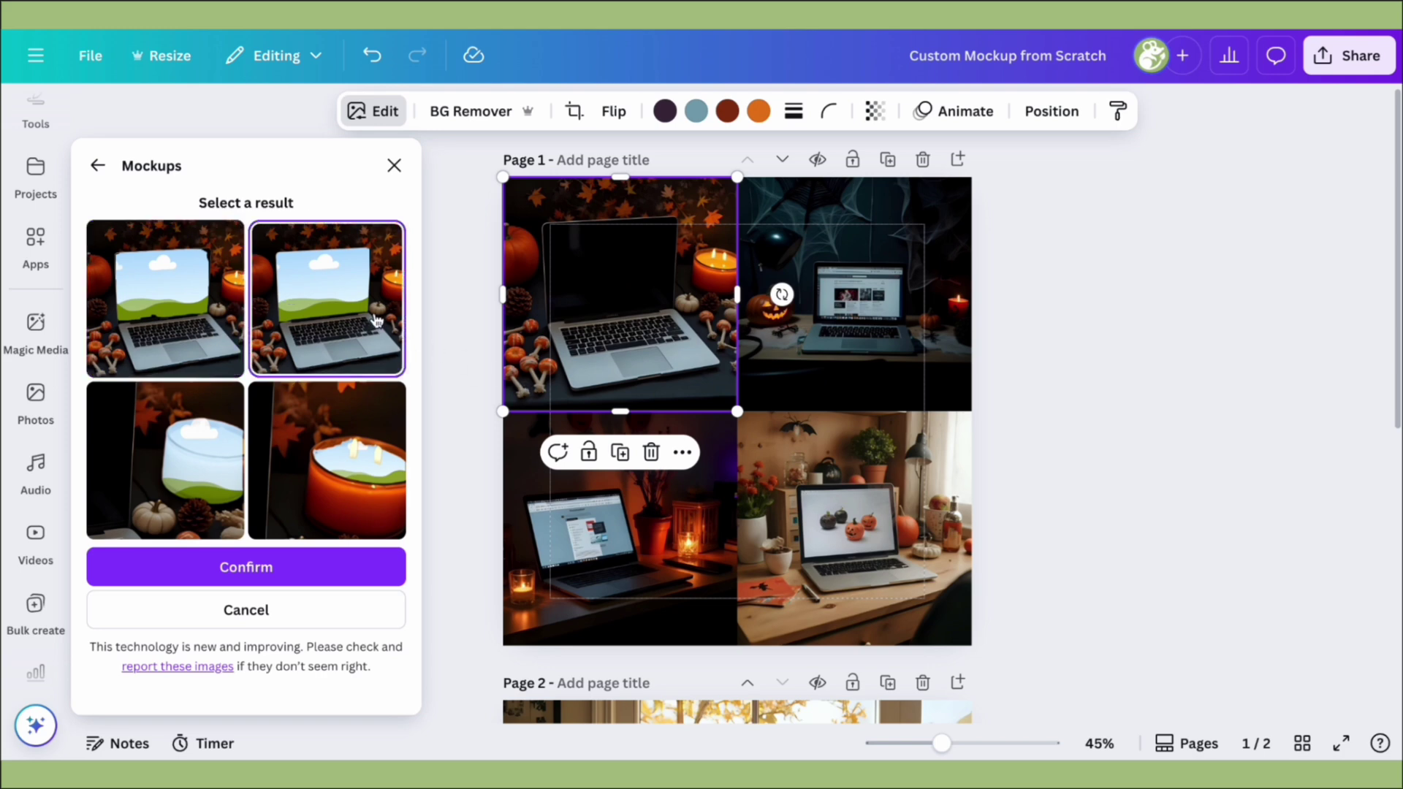
{"action": "left_click", "coordinate": [289, 574]}
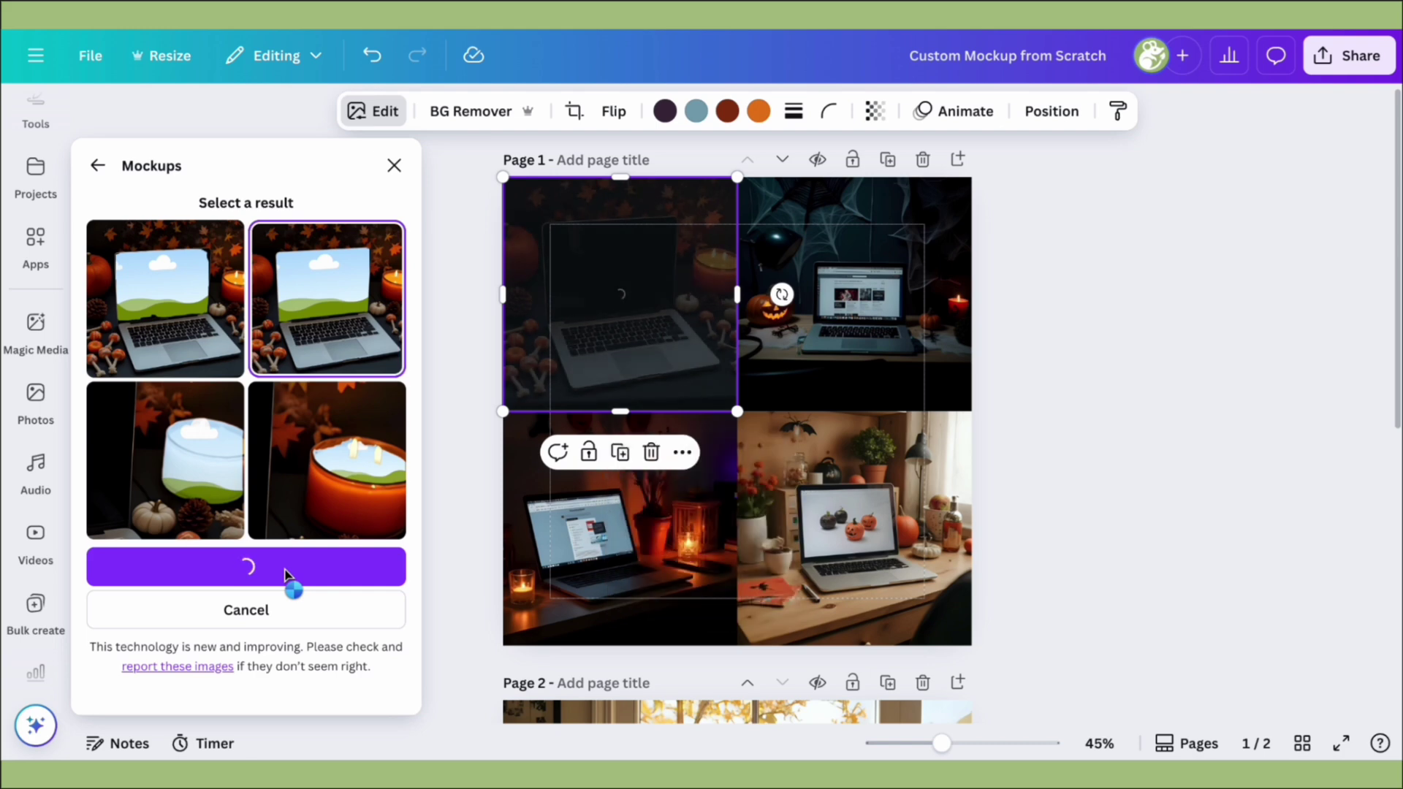
Generate a mockup template from the top-right laptop photo via Apps > Mockups.
{"action": "left_click", "coordinate": [787, 249]}
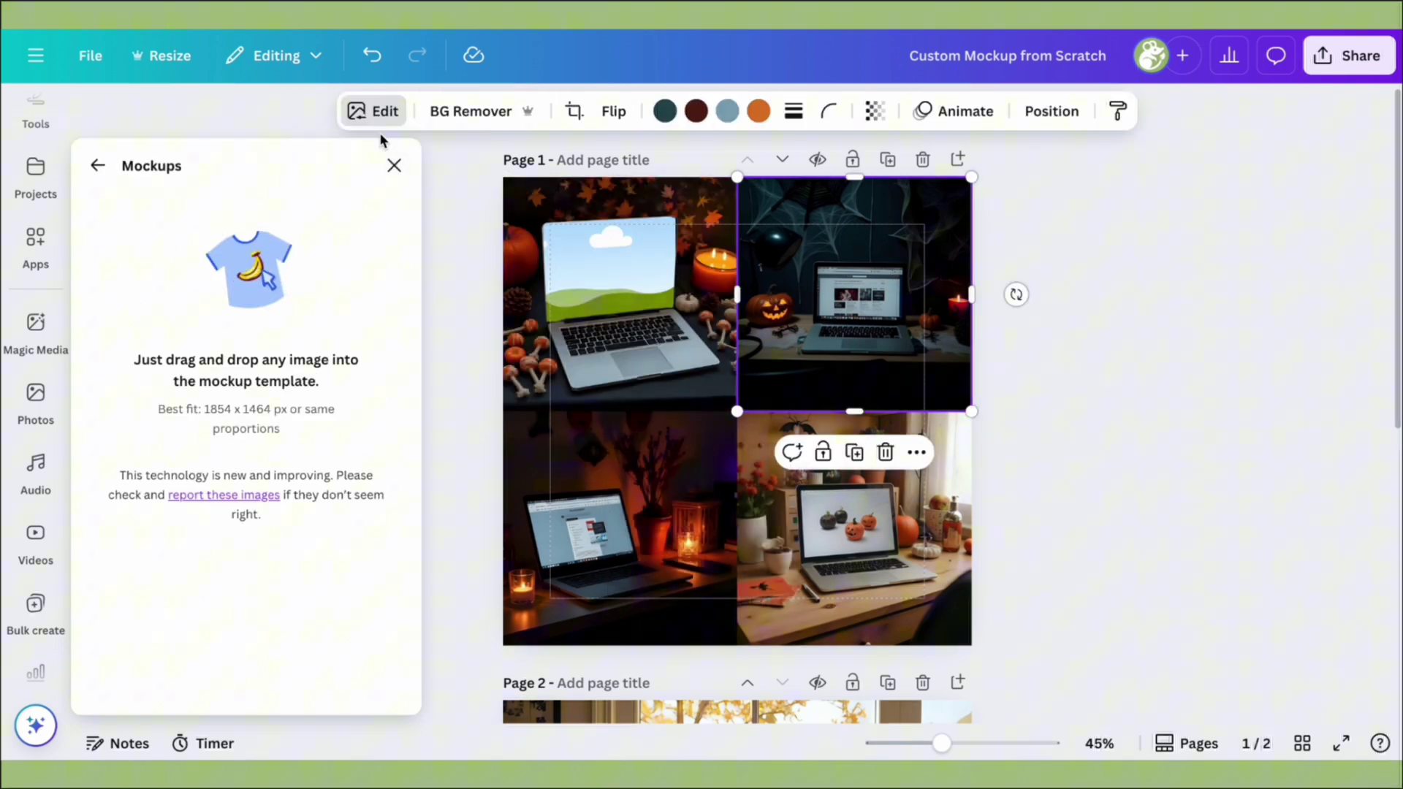
{"action": "left_click", "coordinate": [98, 165]}
{"action": "scroll", "coordinate": [210, 413], "scroll_direction": "down", "scroll_amount": 5}
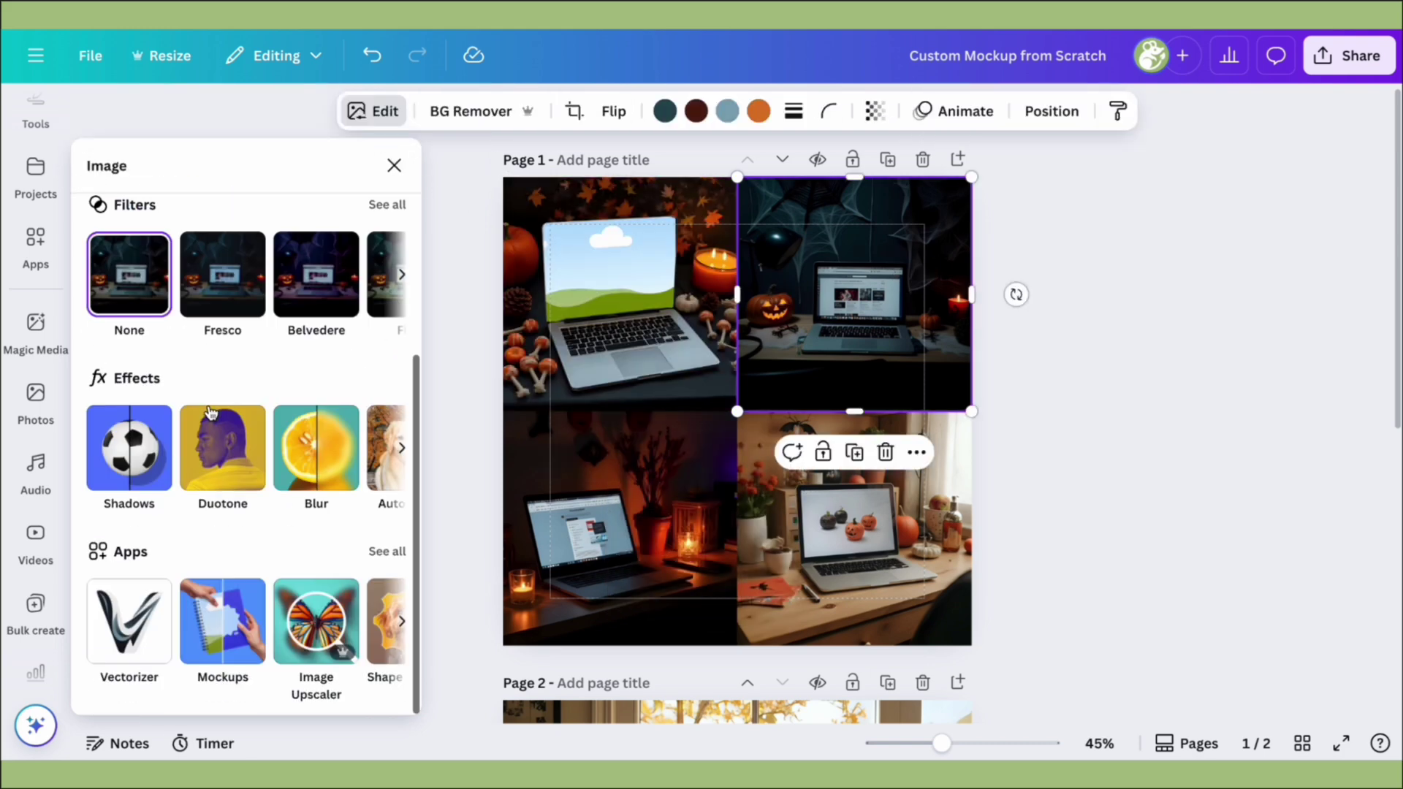
{"action": "left_click", "coordinate": [219, 623]}
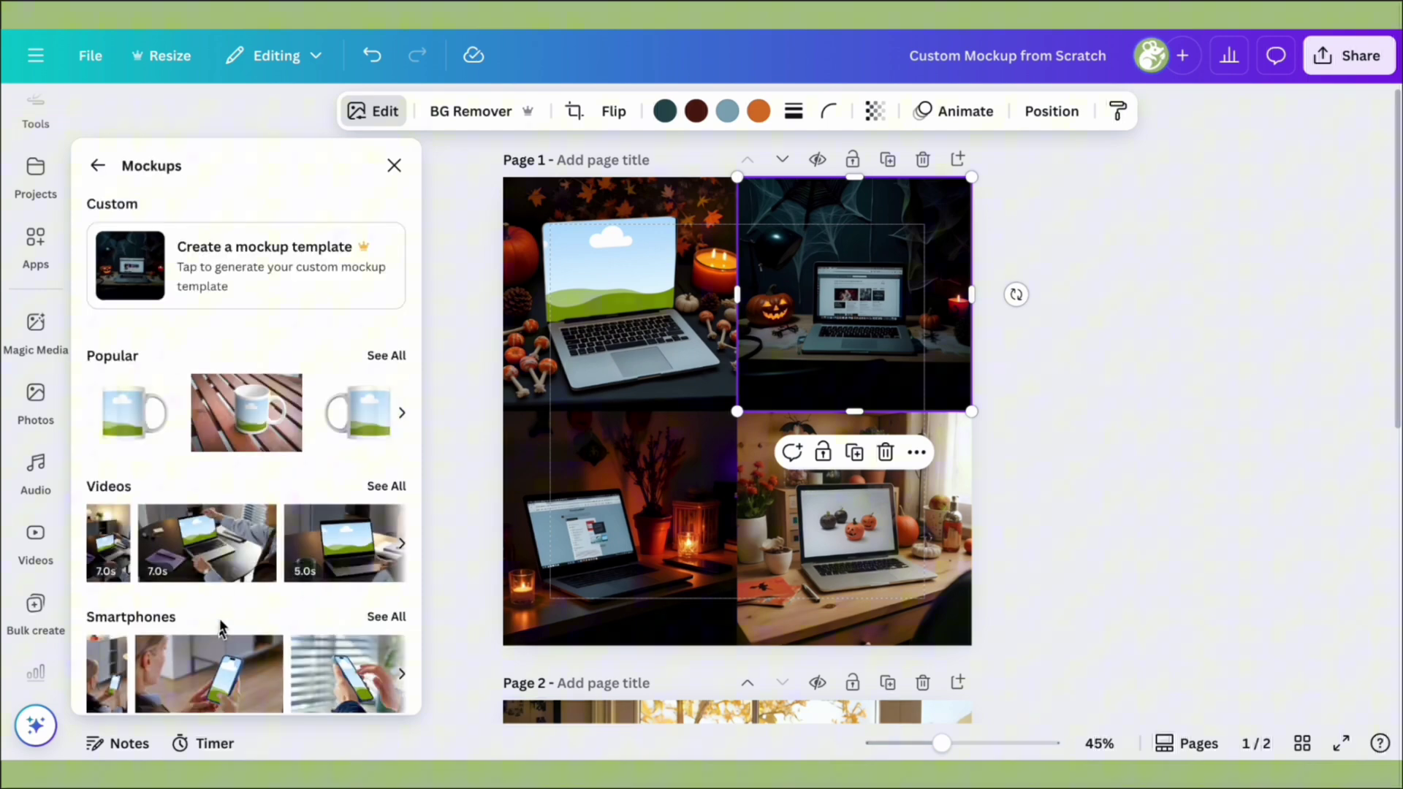
{"action": "left_click", "coordinate": [214, 268]}
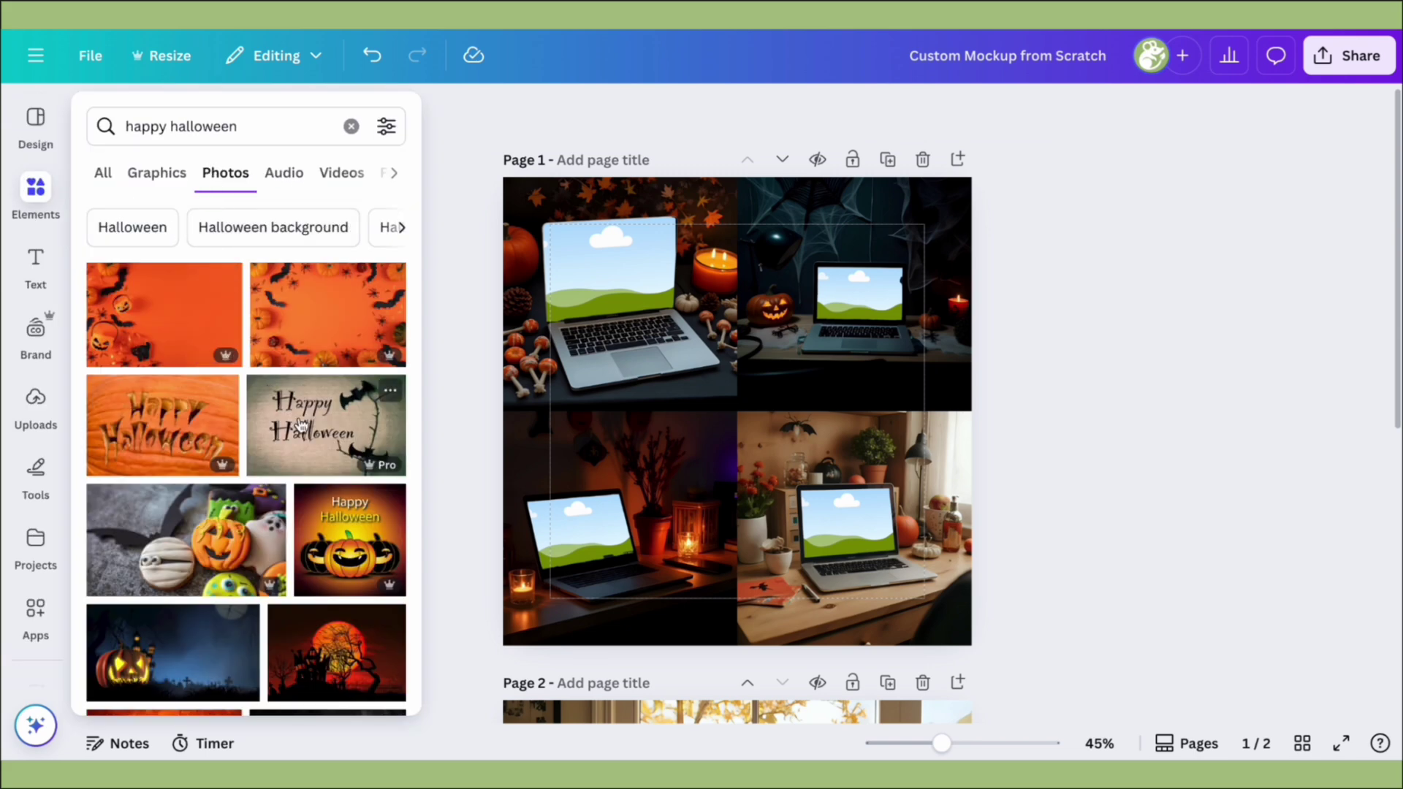
Drop Happy Halloween photos onto the bottom-right and top-left laptop mockup screens.
{"action": "left_click", "coordinate": [326, 426]}
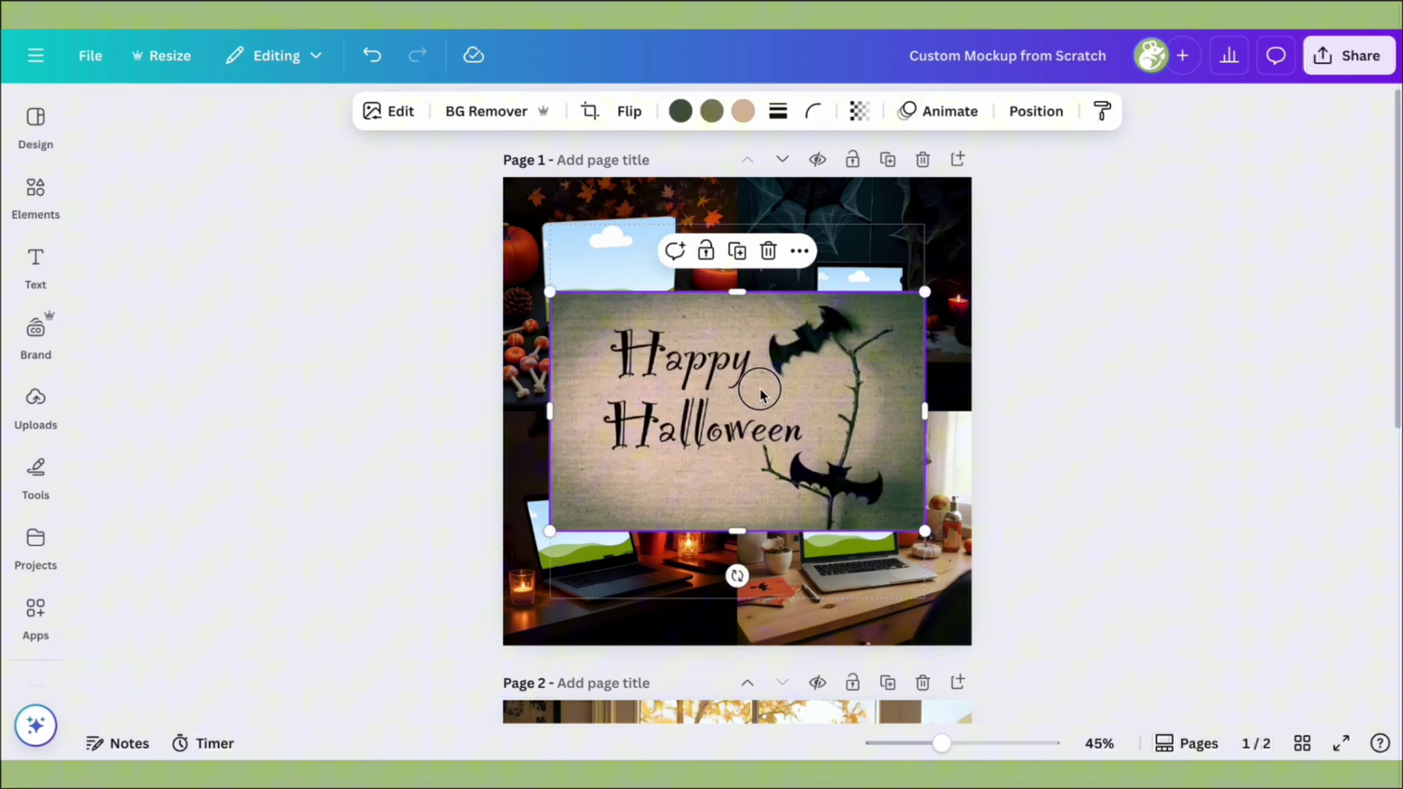
{"action": "left_click_drag", "start_coordinate": [760, 394], "coordinate": [847, 523]}
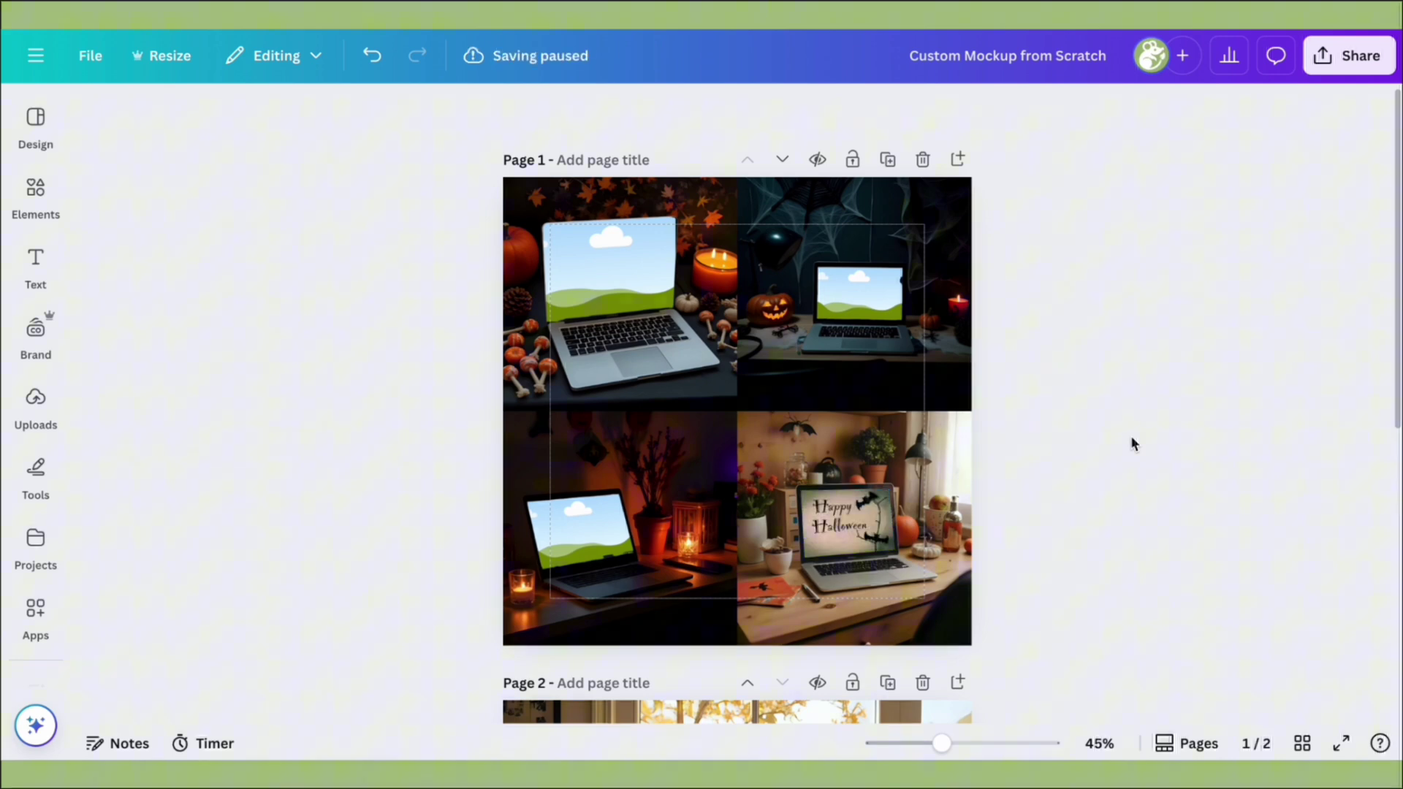
{"action": "left_click", "coordinate": [35, 198]}
{"action": "scroll", "coordinate": [219, 409], "scroll_direction": "down", "scroll_amount": 10}
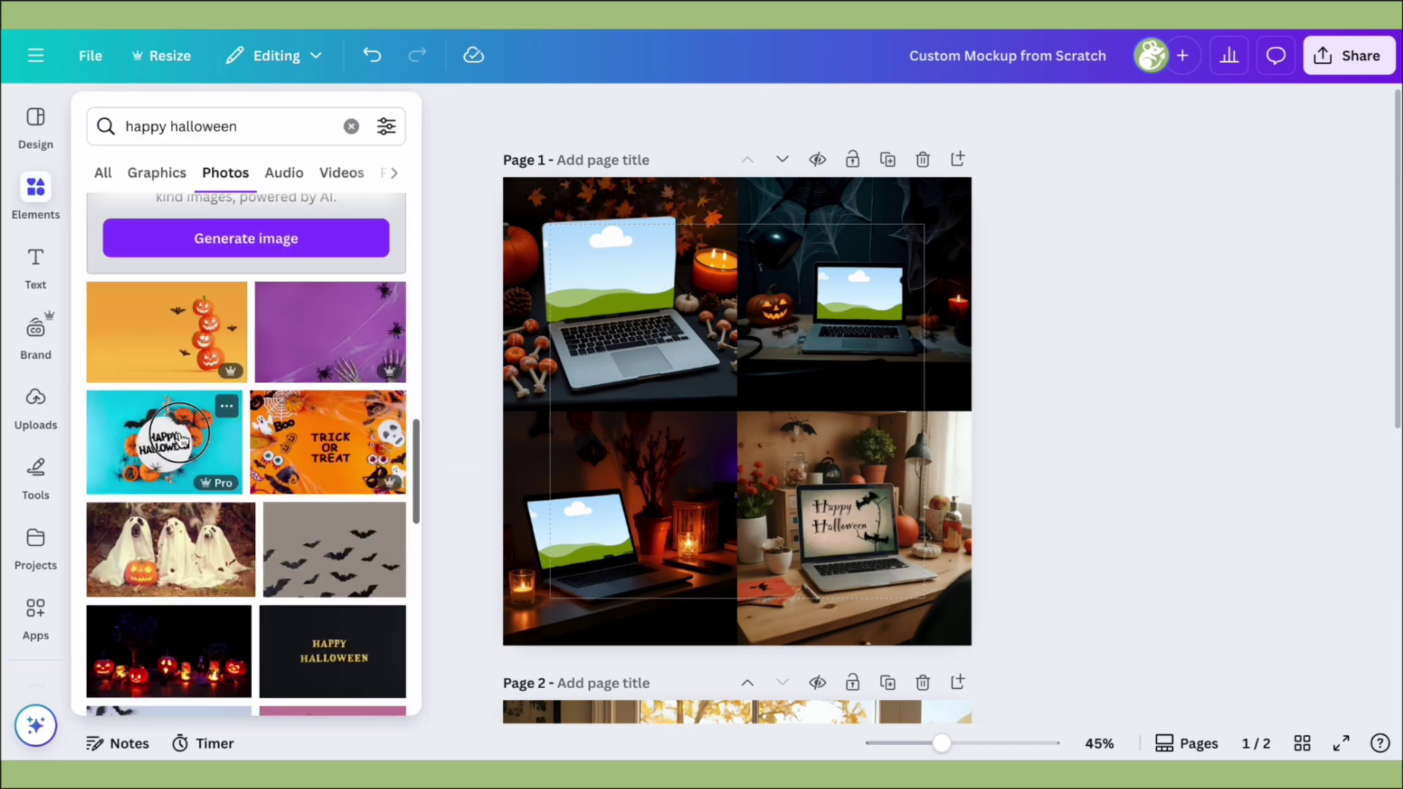
{"action": "left_click_drag", "start_coordinate": [168, 438], "coordinate": [610, 278]}
Drop Halloween photos onto the top-right and bottom-left laptop screens, then scroll to page 2.
{"action": "left_click", "coordinate": [35, 198]}
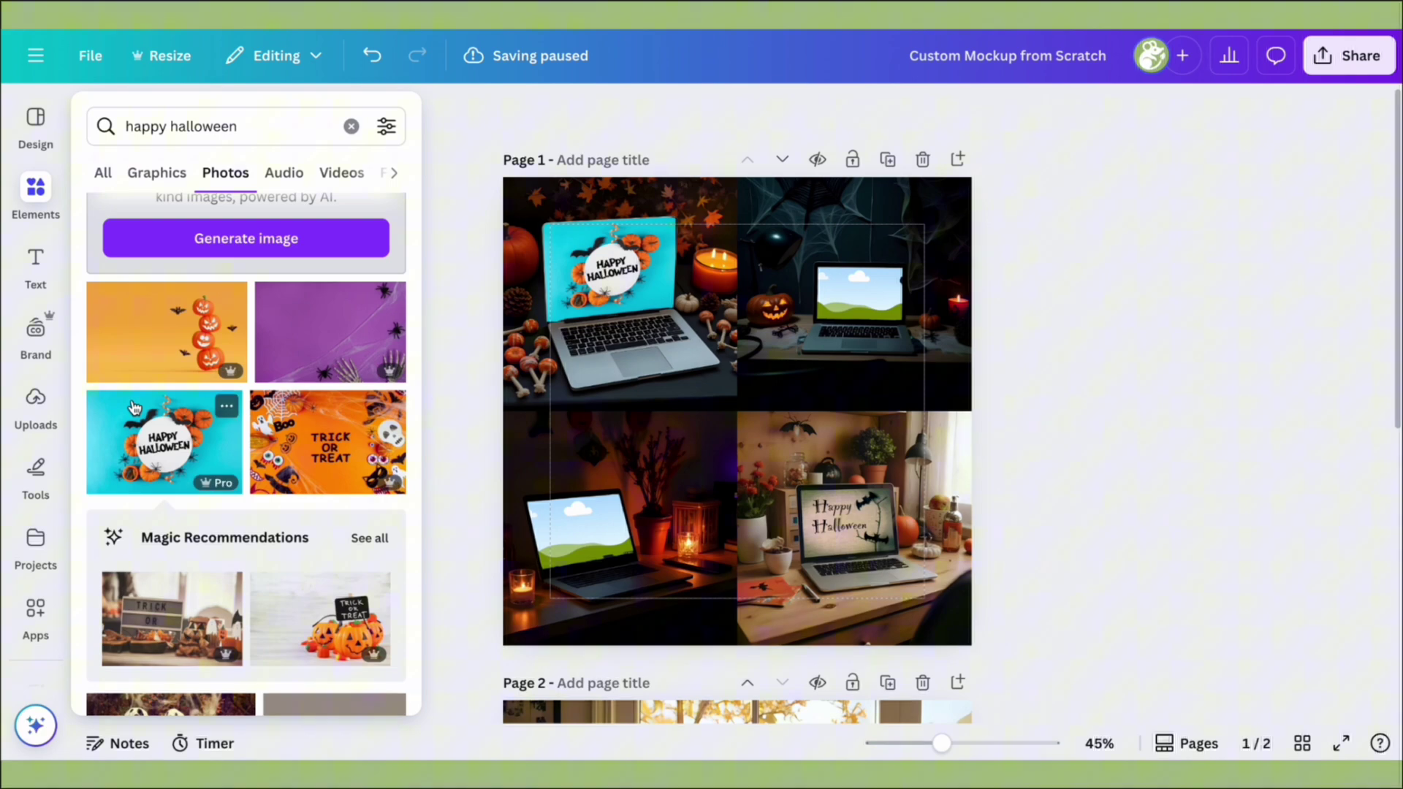
{"action": "scroll", "coordinate": [134, 407], "scroll_direction": "down", "scroll_amount": 5}
{"action": "scroll", "coordinate": [134, 407], "scroll_direction": "down", "scroll_amount": 5}
{"action": "left_click_drag", "start_coordinate": [325, 336], "coordinate": [859, 293]}
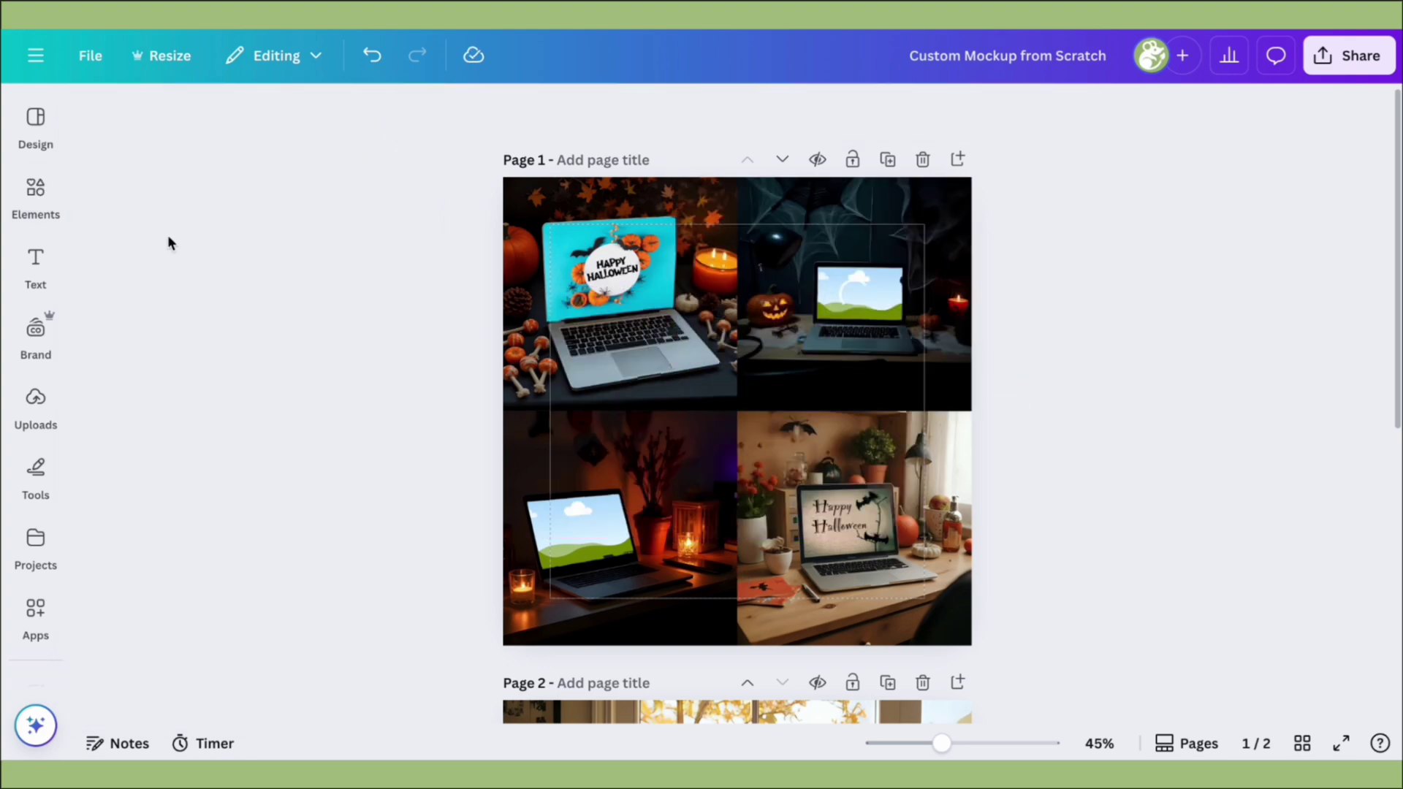
{"action": "left_click", "coordinate": [35, 197]}
{"action": "scroll", "coordinate": [219, 438], "scroll_direction": "down", "scroll_amount": 5}
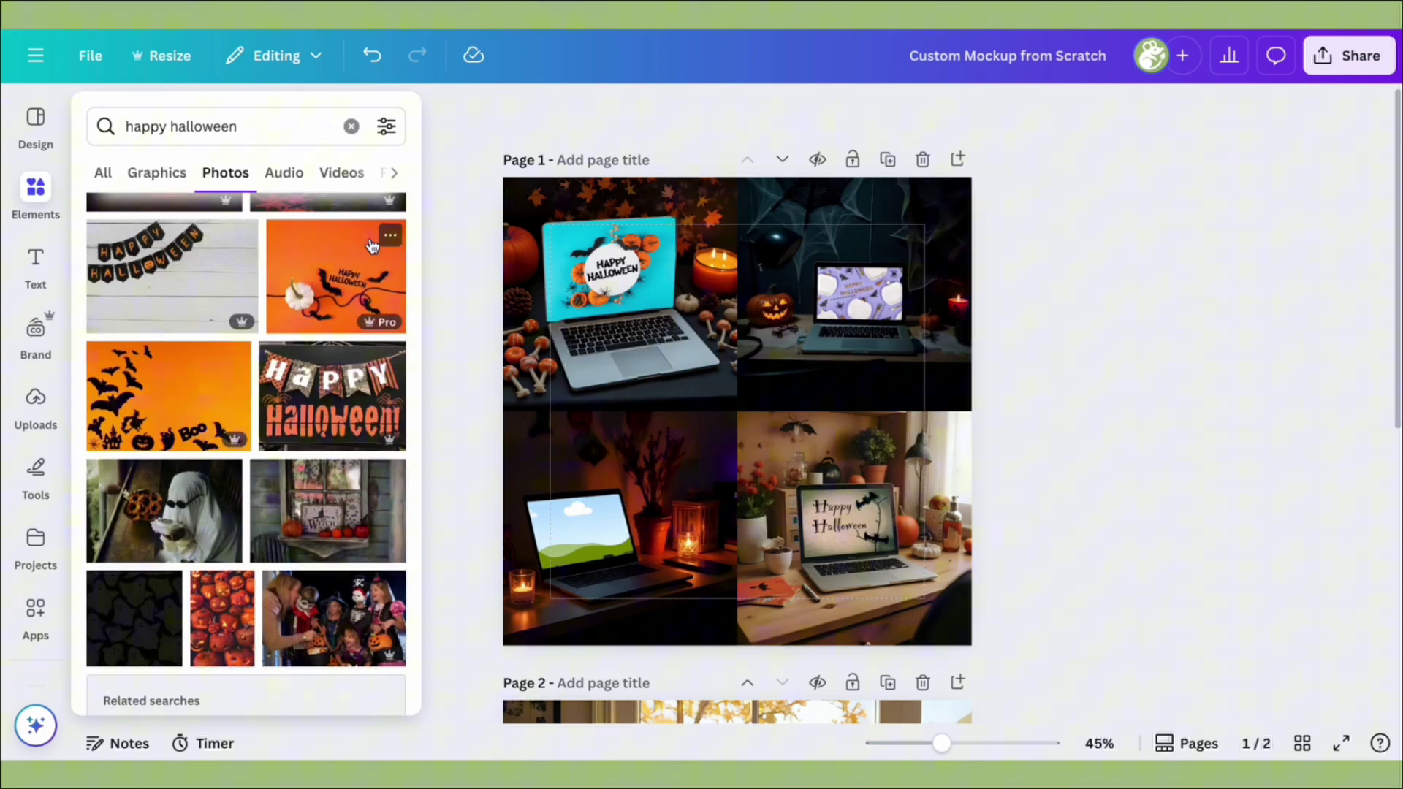
{"action": "left_click_drag", "start_coordinate": [329, 270], "coordinate": [633, 595]}
{"action": "scroll", "coordinate": [1134, 325], "scroll_direction": "down", "scroll_amount": 7}
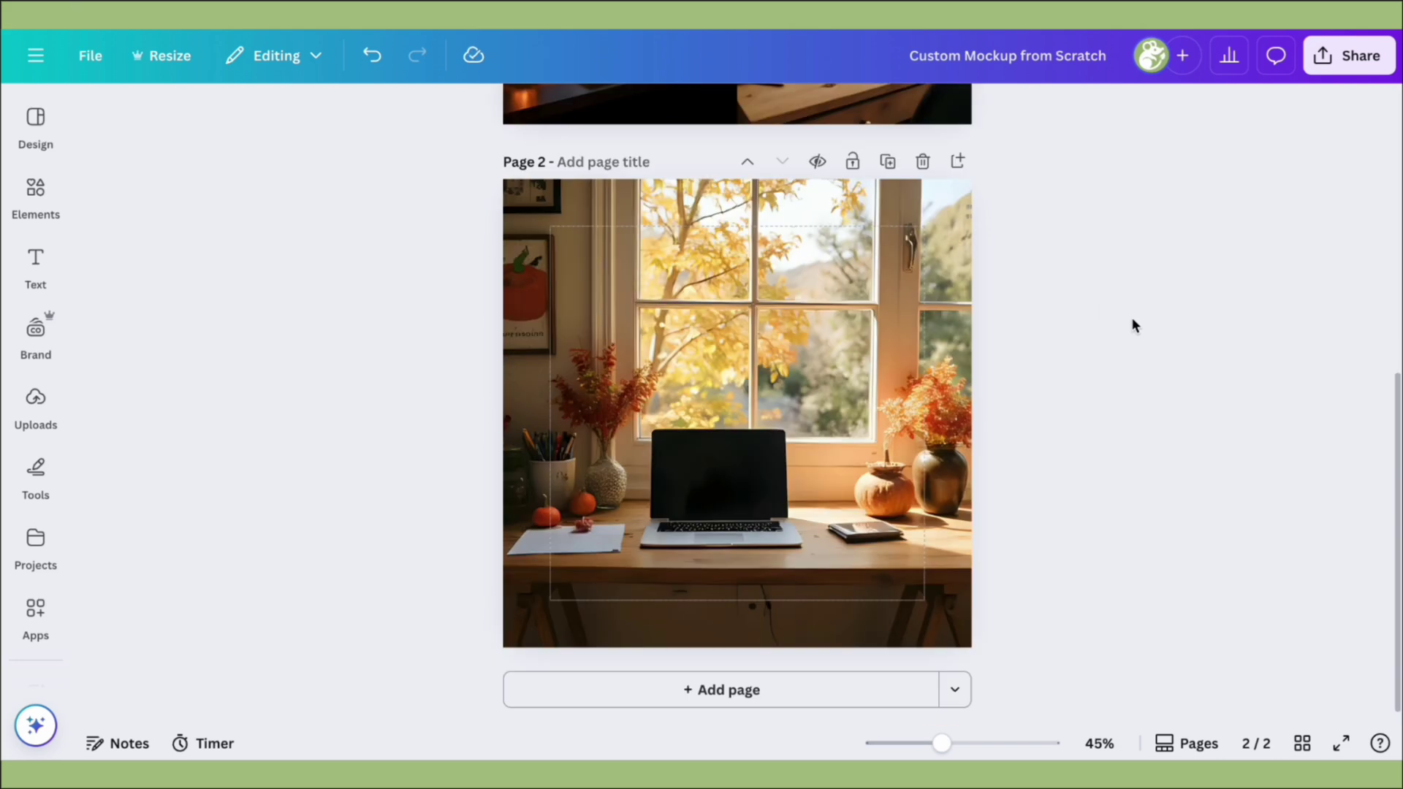
Describe a fall desk background for the page 2 photo in BG Generator and generate options.
{"action": "left_click", "coordinate": [907, 501]}
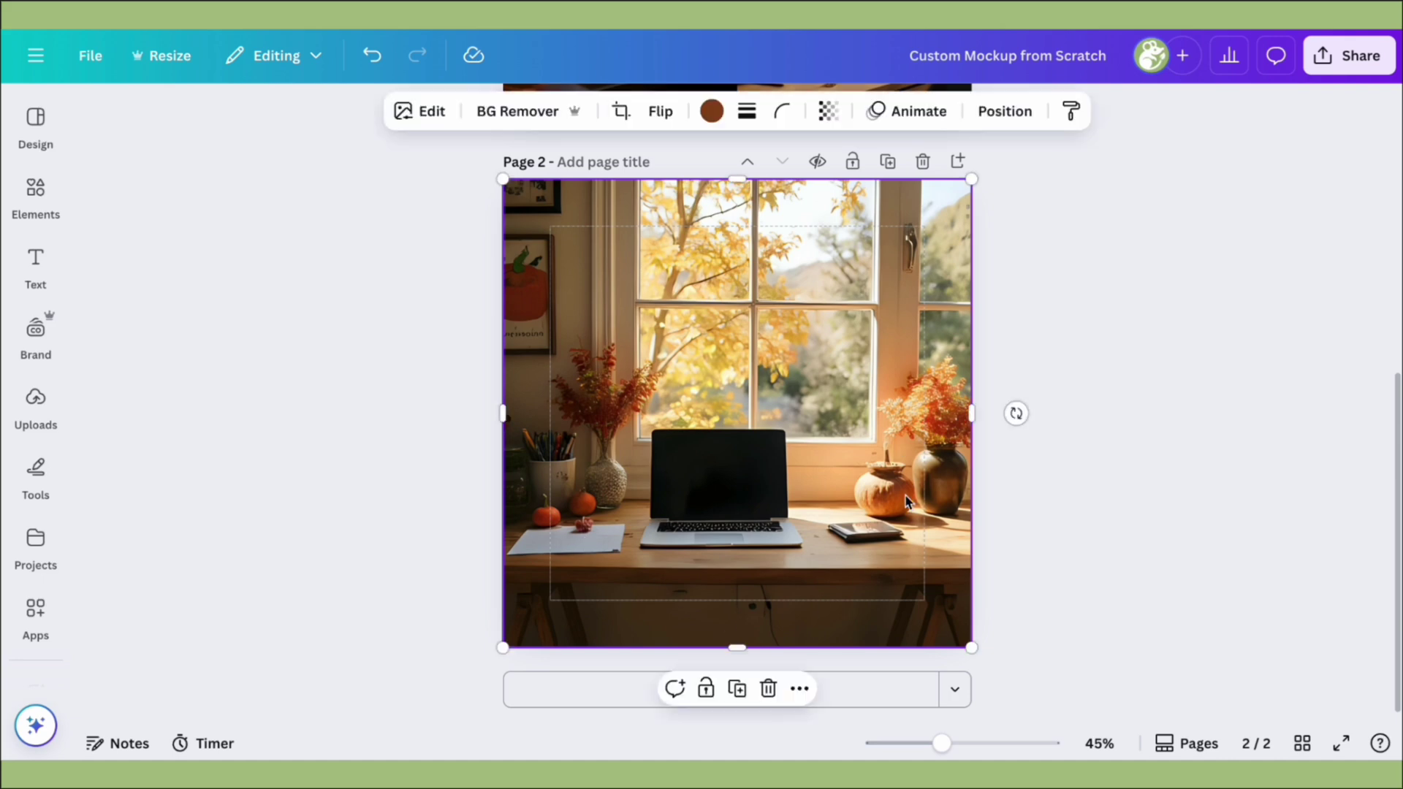
{"action": "left_click", "coordinate": [428, 114]}
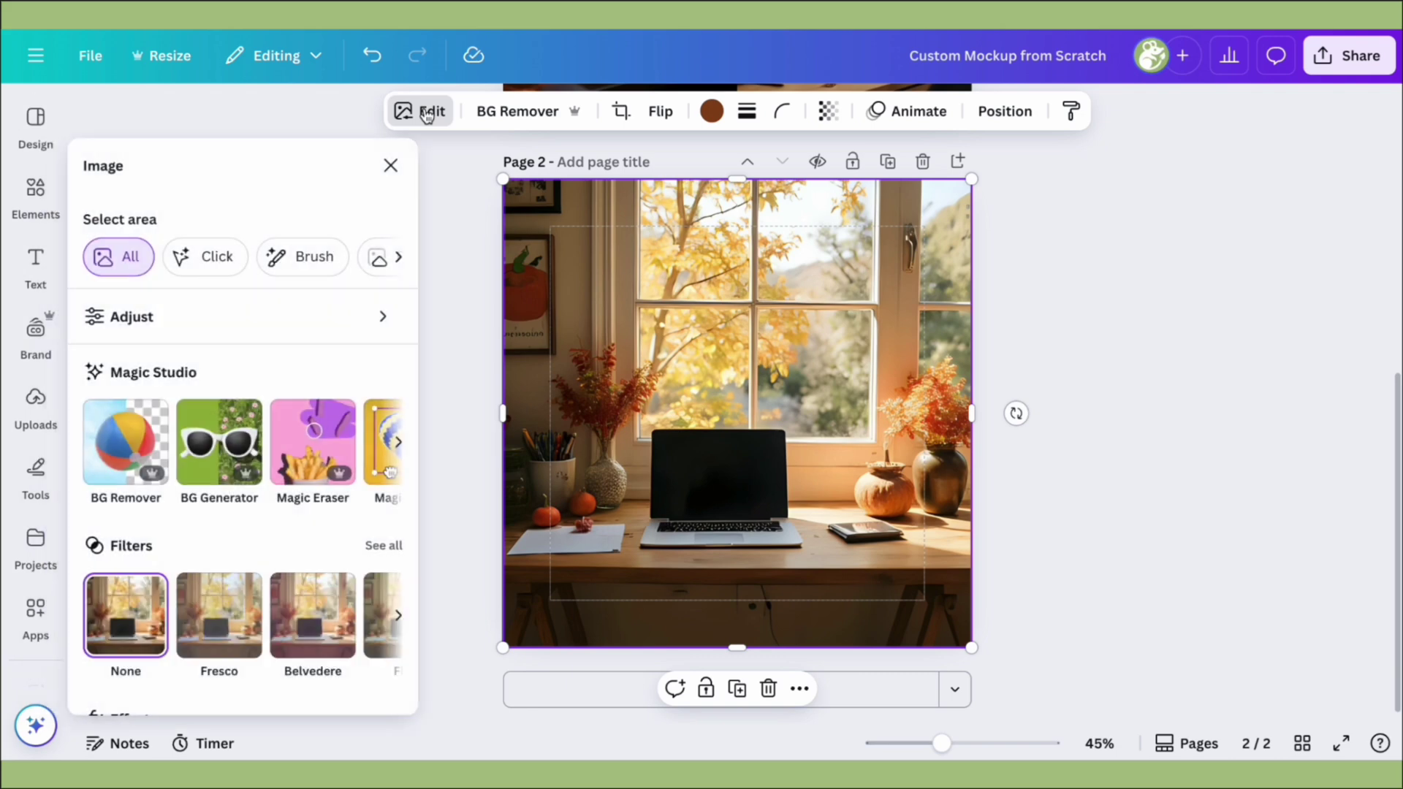
{"action": "left_click", "coordinate": [233, 460]}
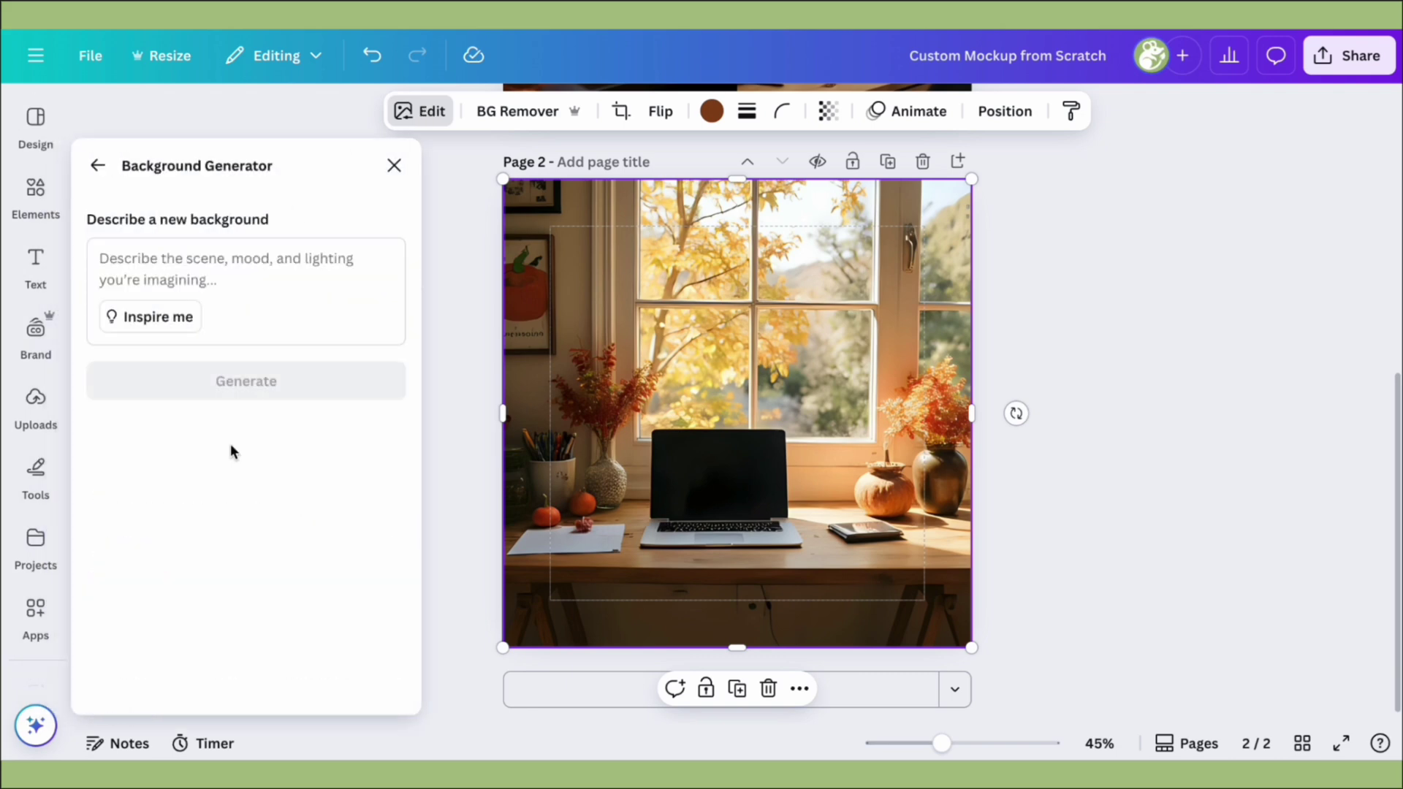
{"action": "left_click", "coordinate": [278, 275]}
{"action": "type", "text": "a"}
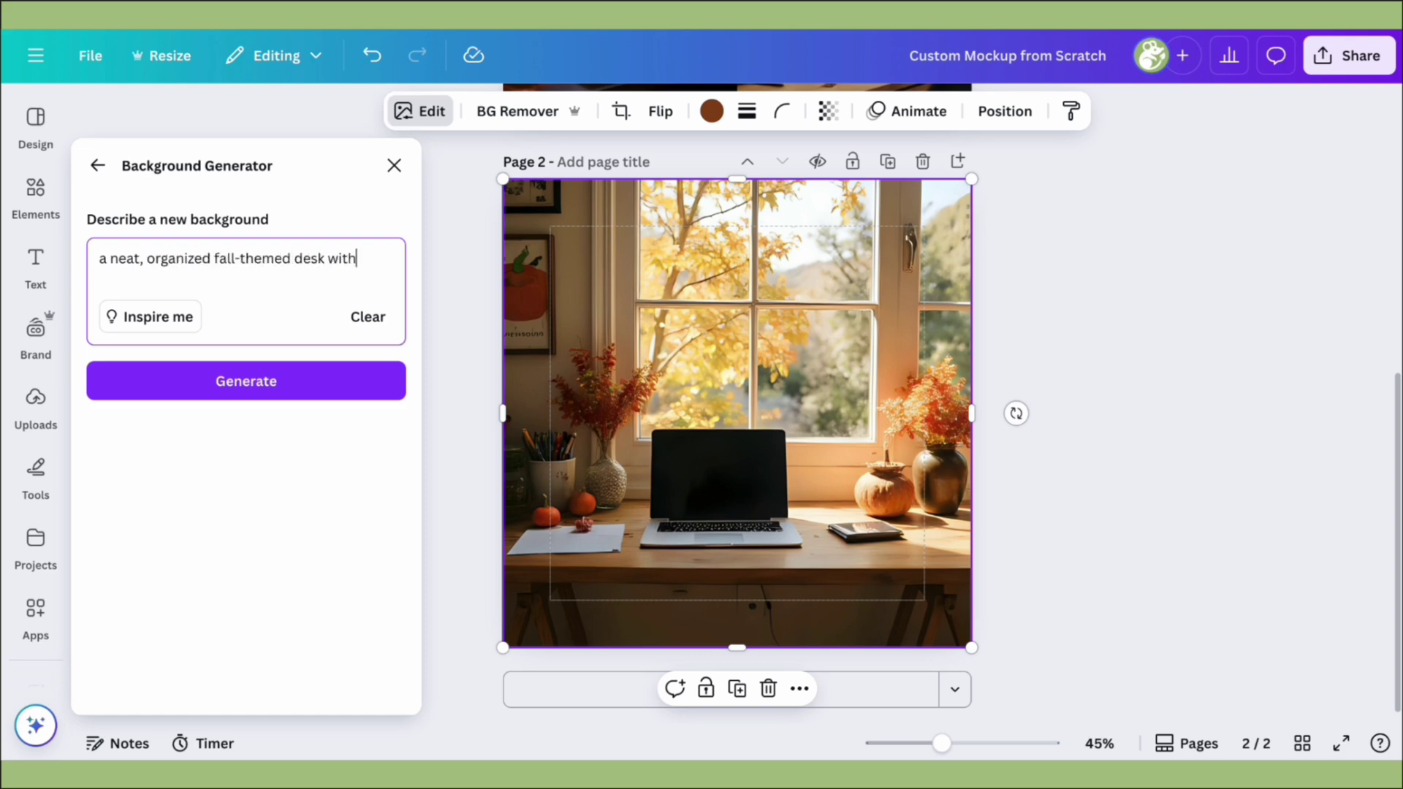
{"action": "left_click", "coordinate": [218, 375]}
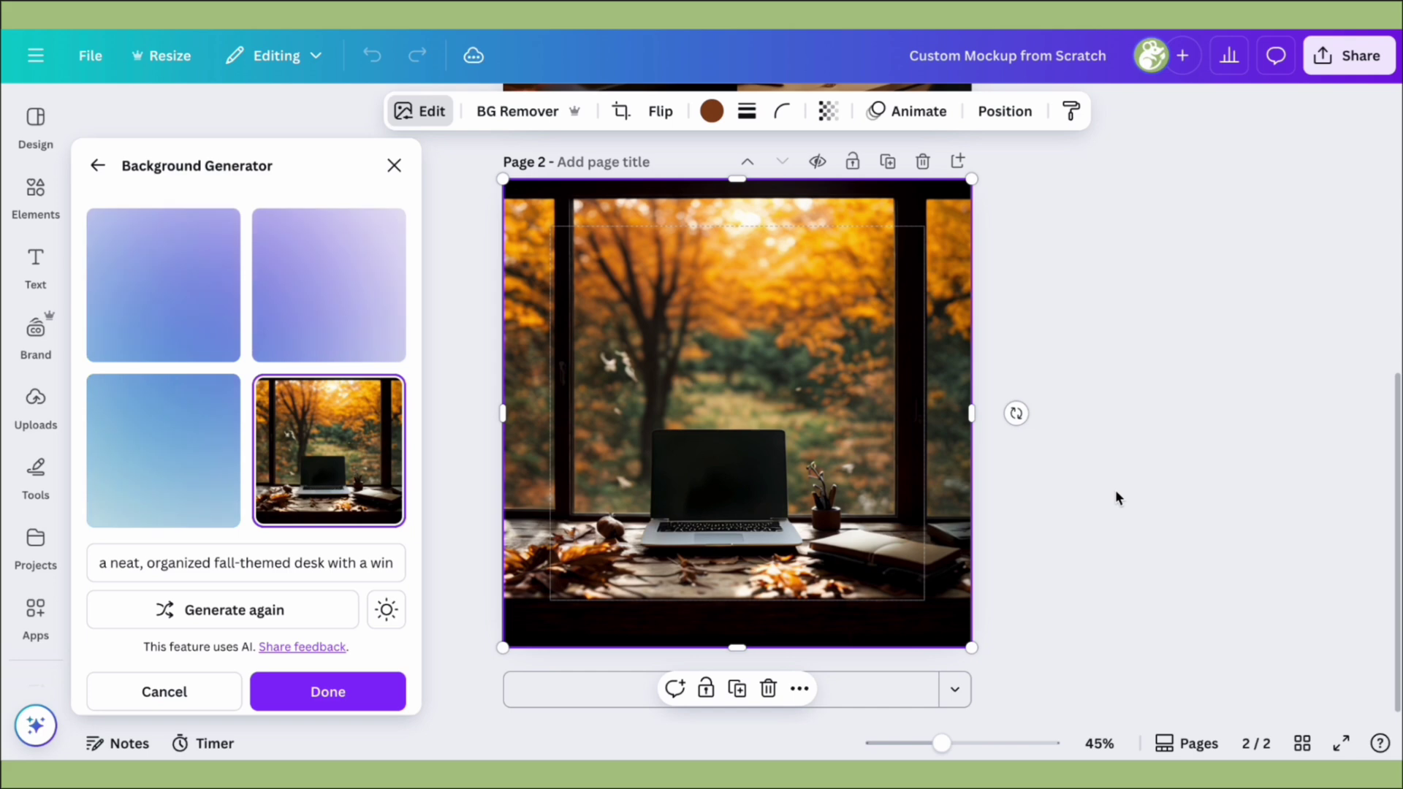
Choose the bottom-left deer forest background and set Match subject to Maximum relight.
{"action": "left_click", "coordinate": [329, 325]}
{"action": "left_click", "coordinate": [190, 441]}
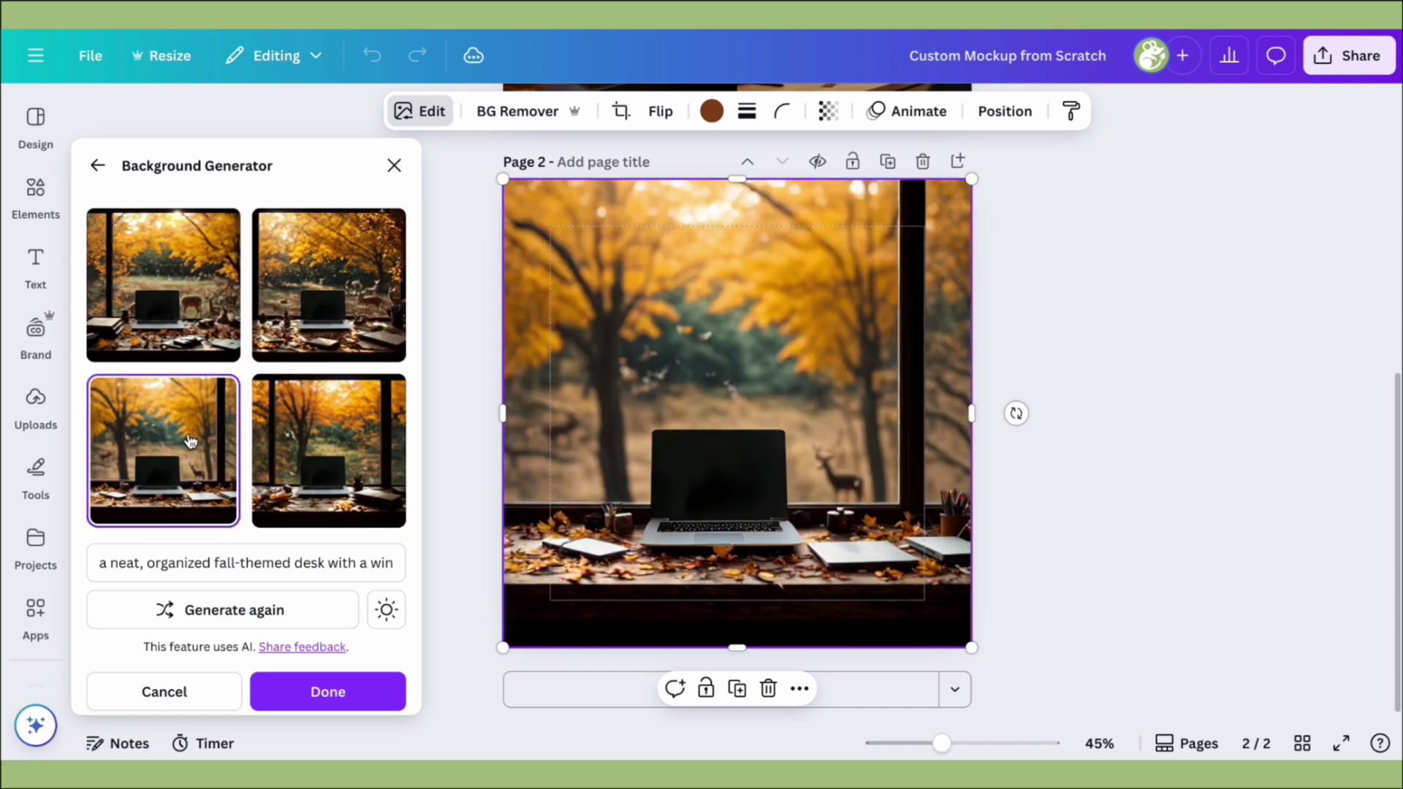
{"action": "left_click", "coordinate": [321, 319]}
{"action": "left_click", "coordinate": [212, 488]}
{"action": "scroll", "coordinate": [215, 488], "scroll_direction": "down", "scroll_amount": 1}
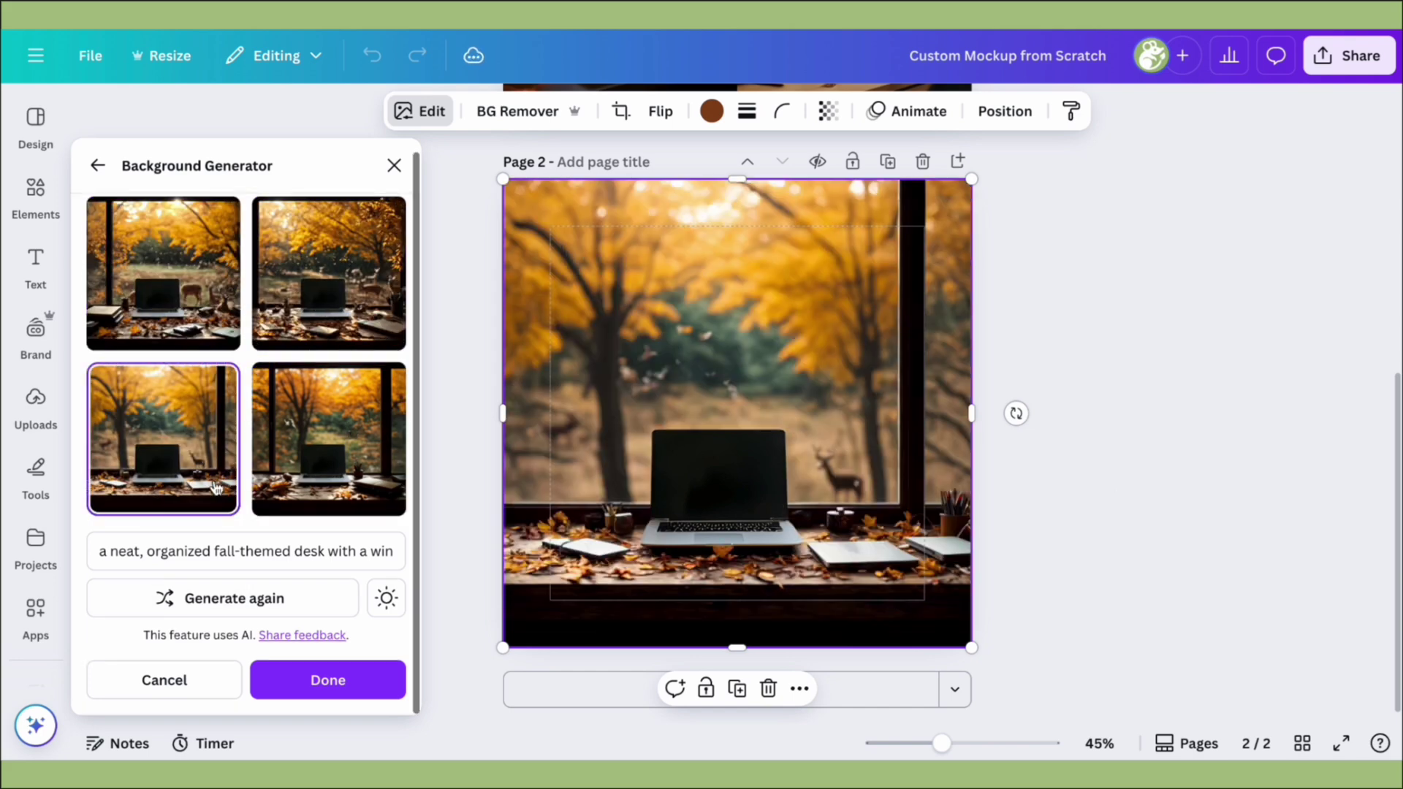
{"action": "left_click", "coordinate": [386, 600]}
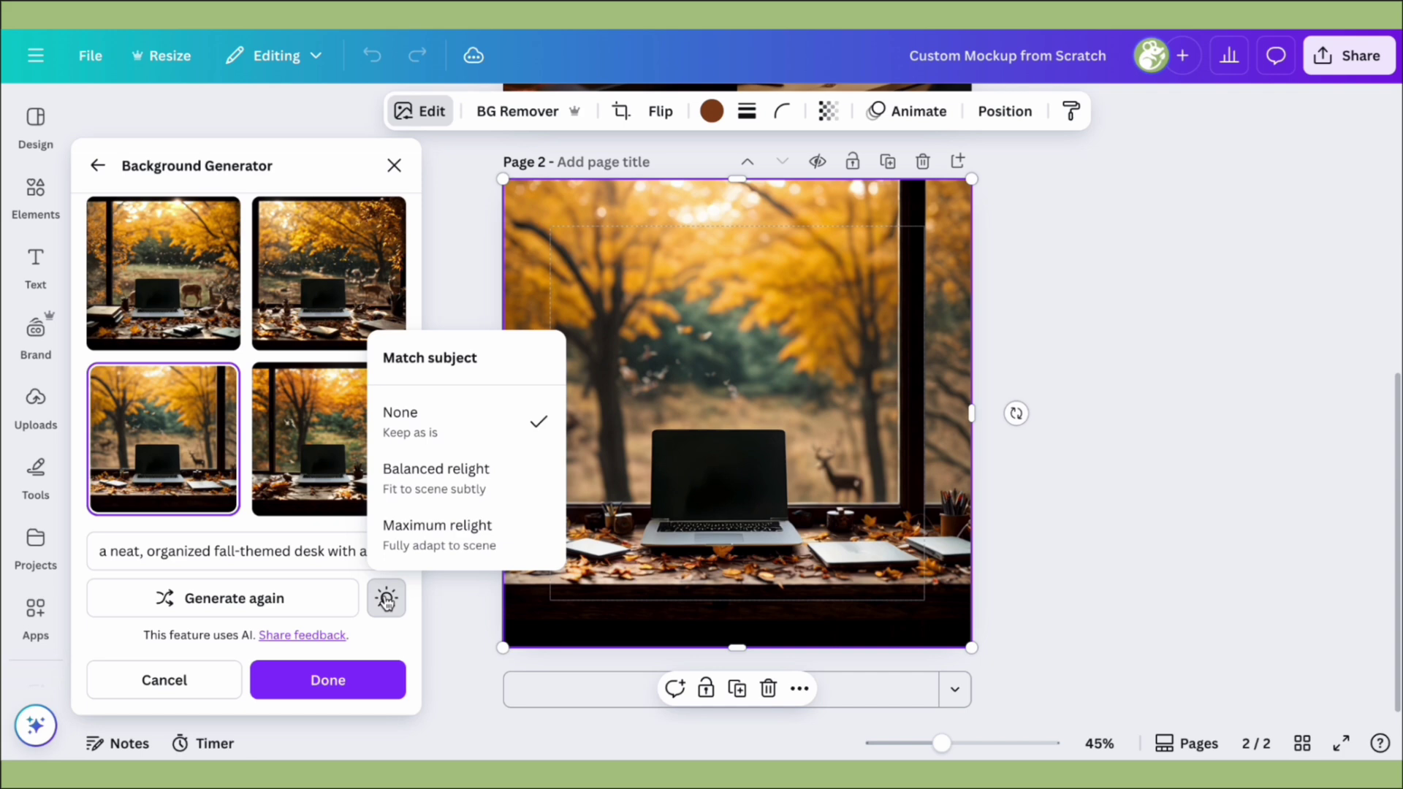
{"action": "left_click", "coordinate": [423, 492]}
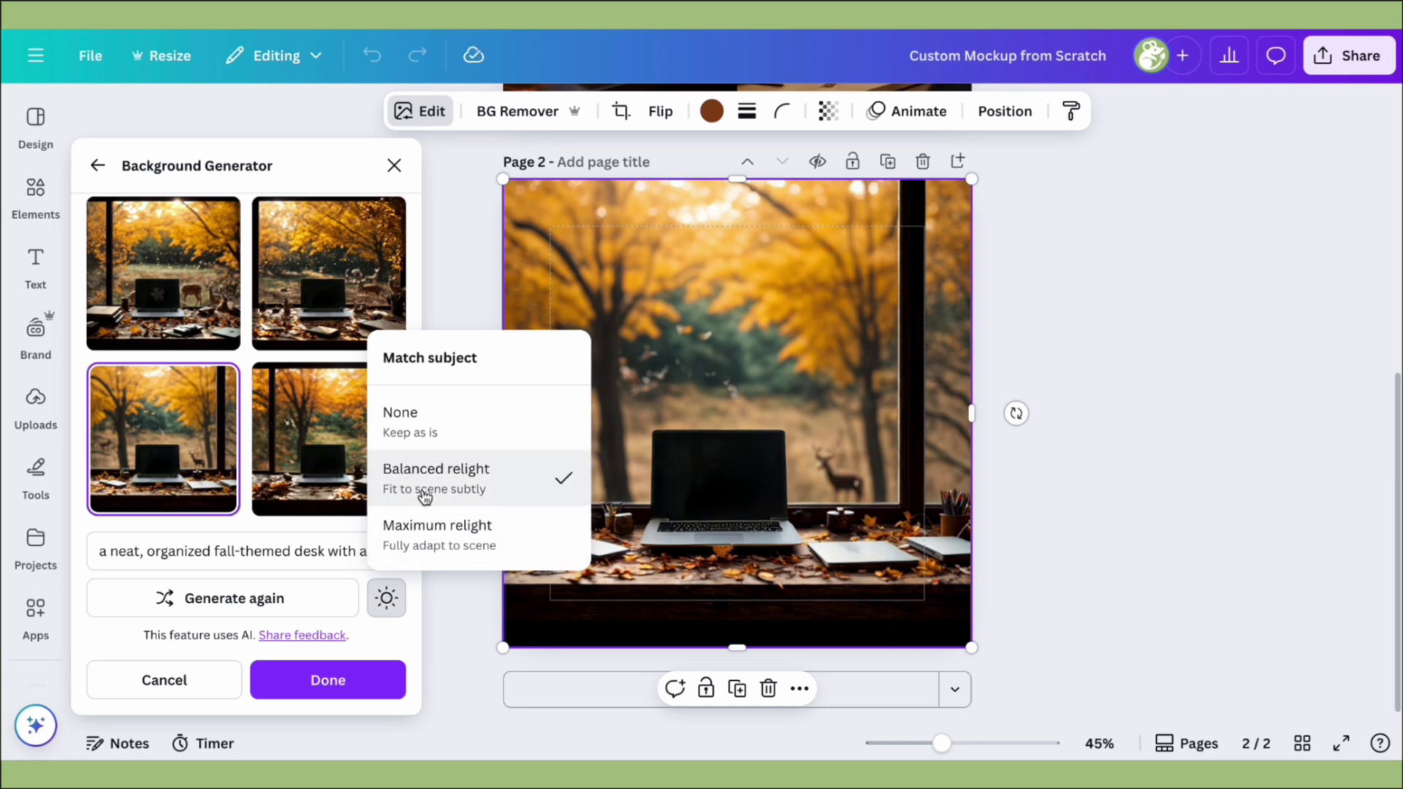
{"action": "left_click", "coordinate": [433, 556]}
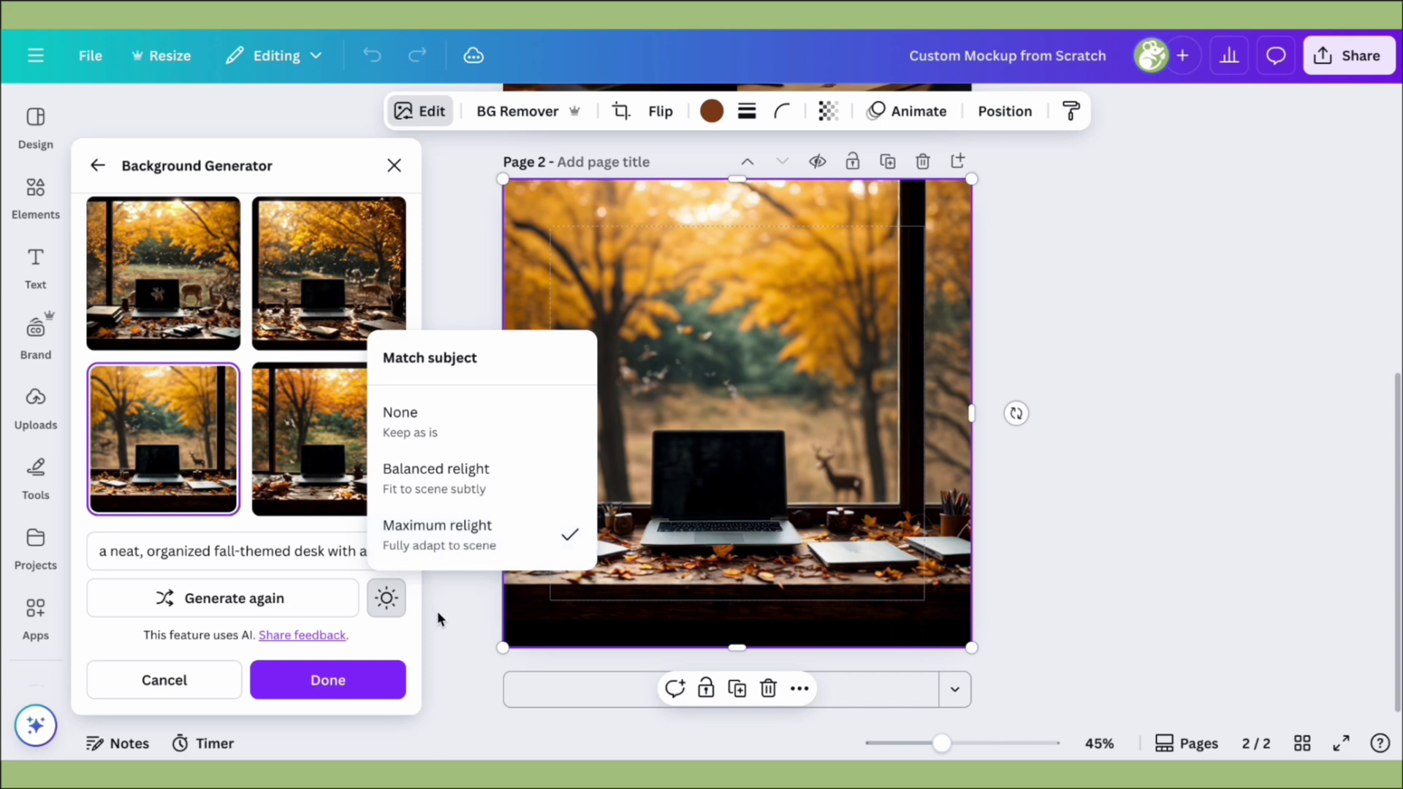
Apply the deer background, download only Page 2 as a PNG, then delete the image.
{"action": "left_click", "coordinate": [363, 678]}
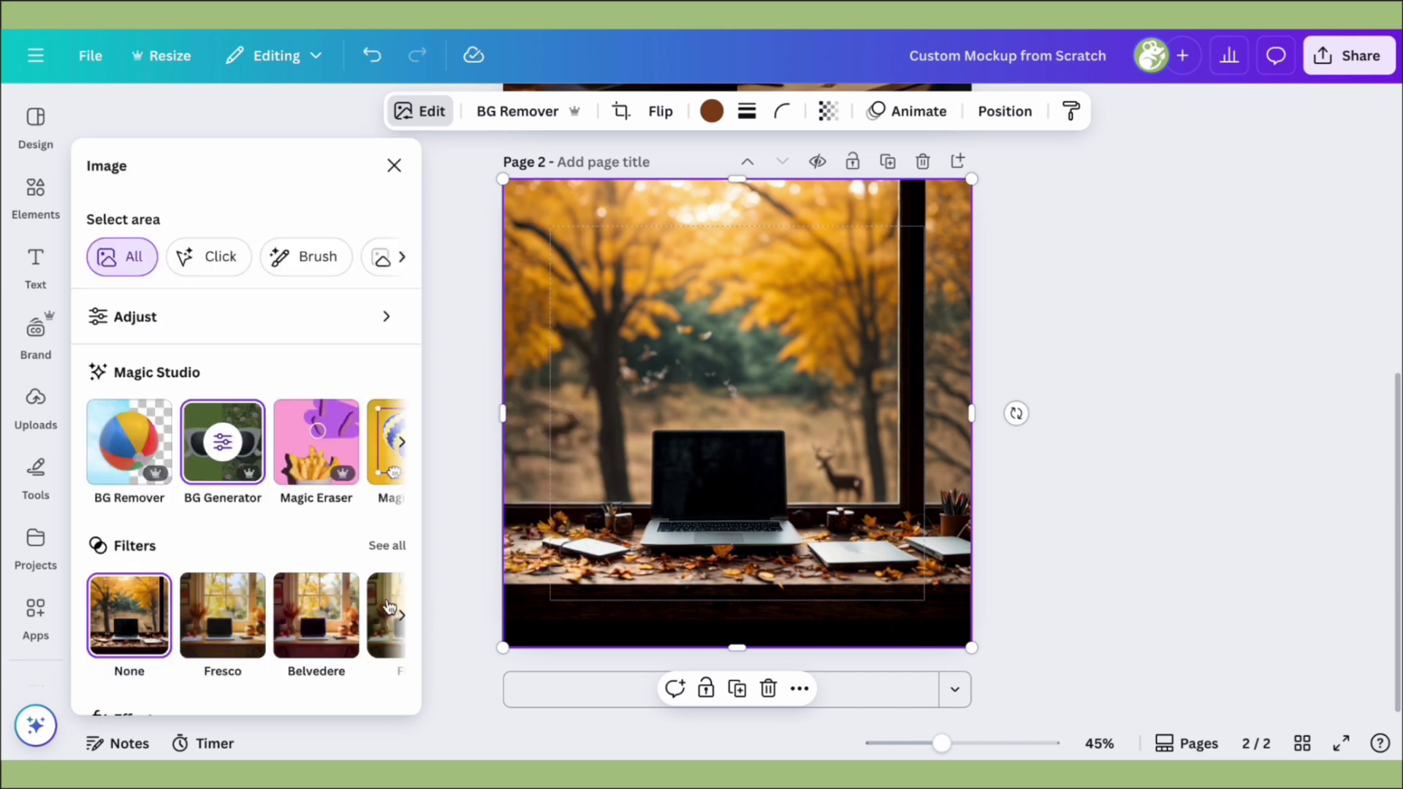
{"action": "left_click", "coordinate": [1357, 86]}
{"action": "left_click", "coordinate": [1354, 61]}
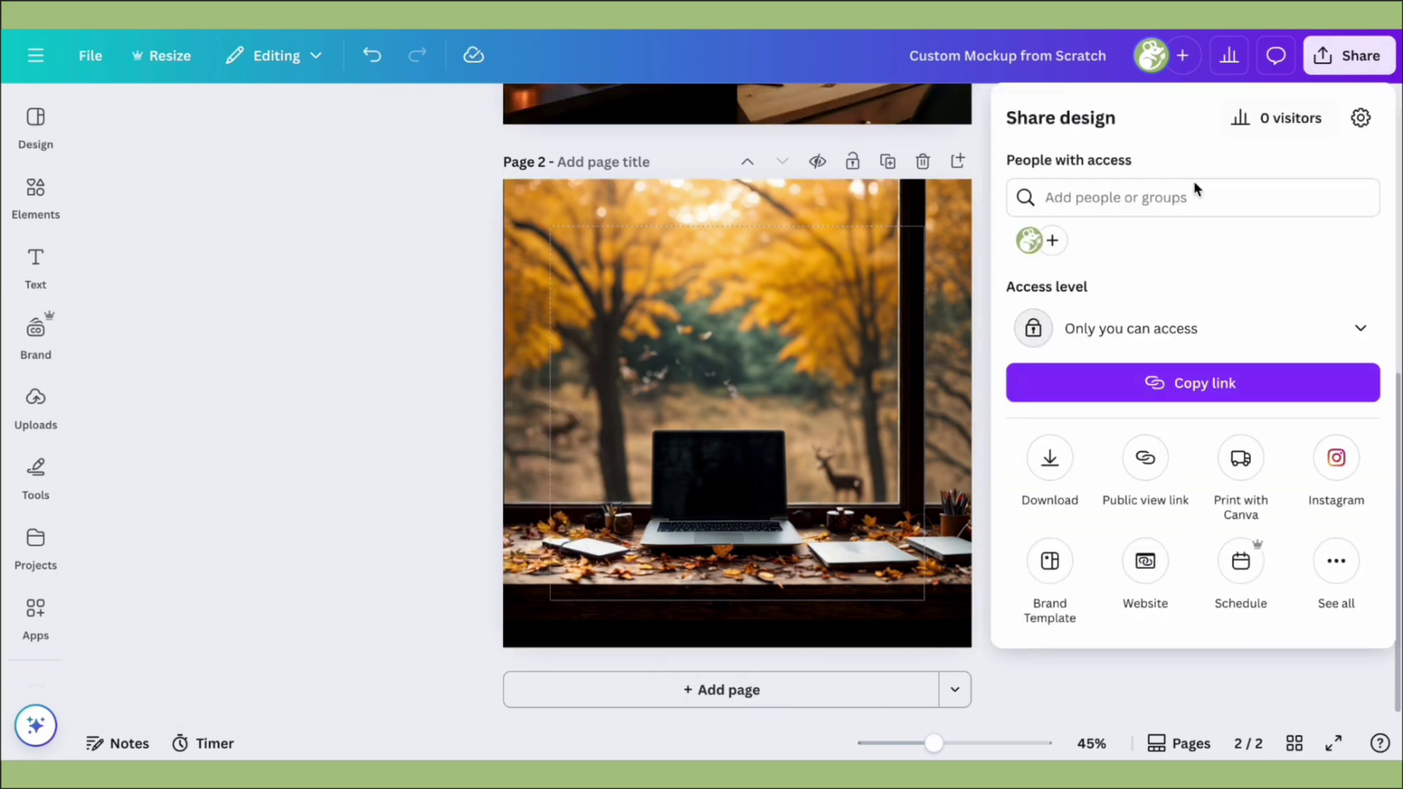
{"action": "left_click", "coordinate": [1051, 458]}
{"action": "left_click", "coordinate": [1107, 462]}
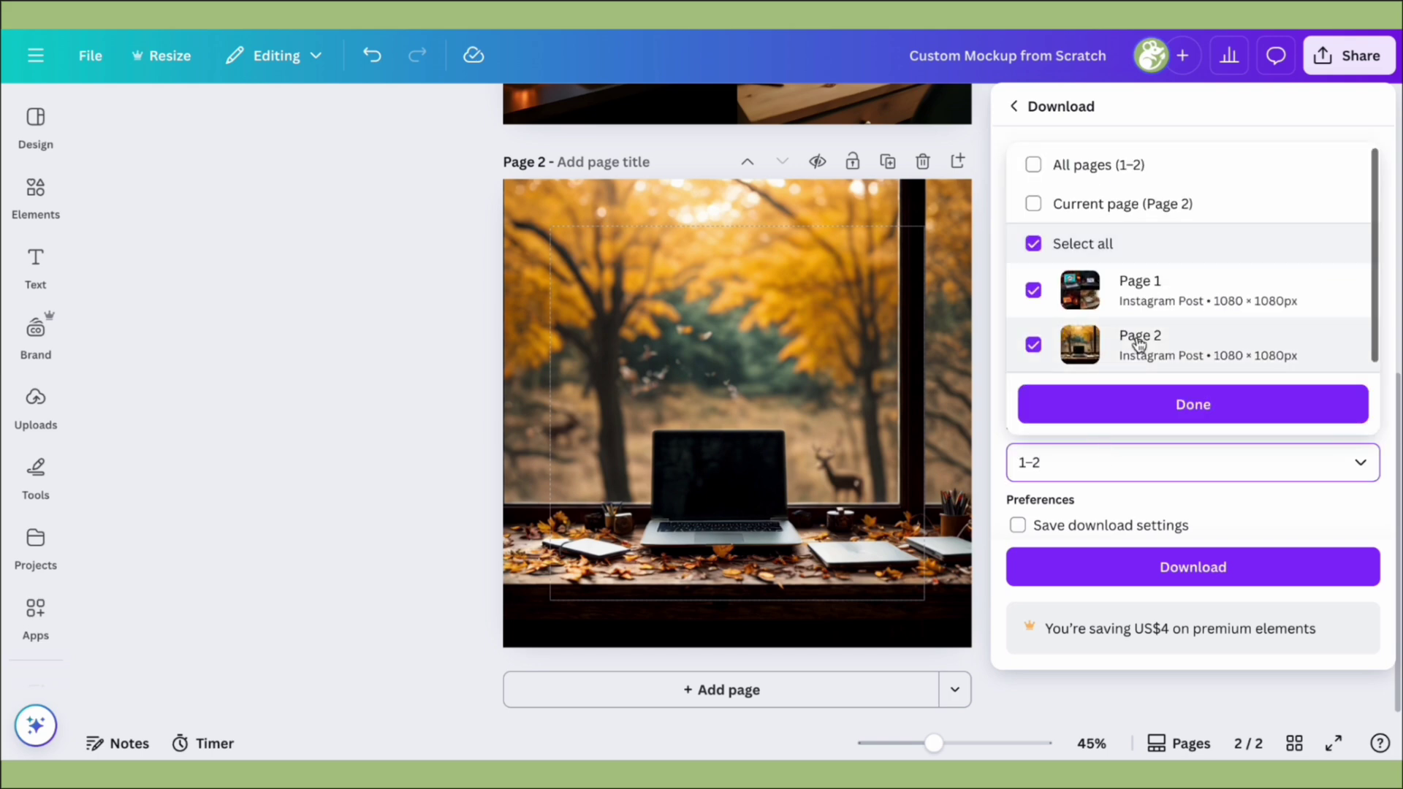
{"action": "left_click", "coordinate": [1147, 205]}
{"action": "left_click", "coordinate": [1118, 411]}
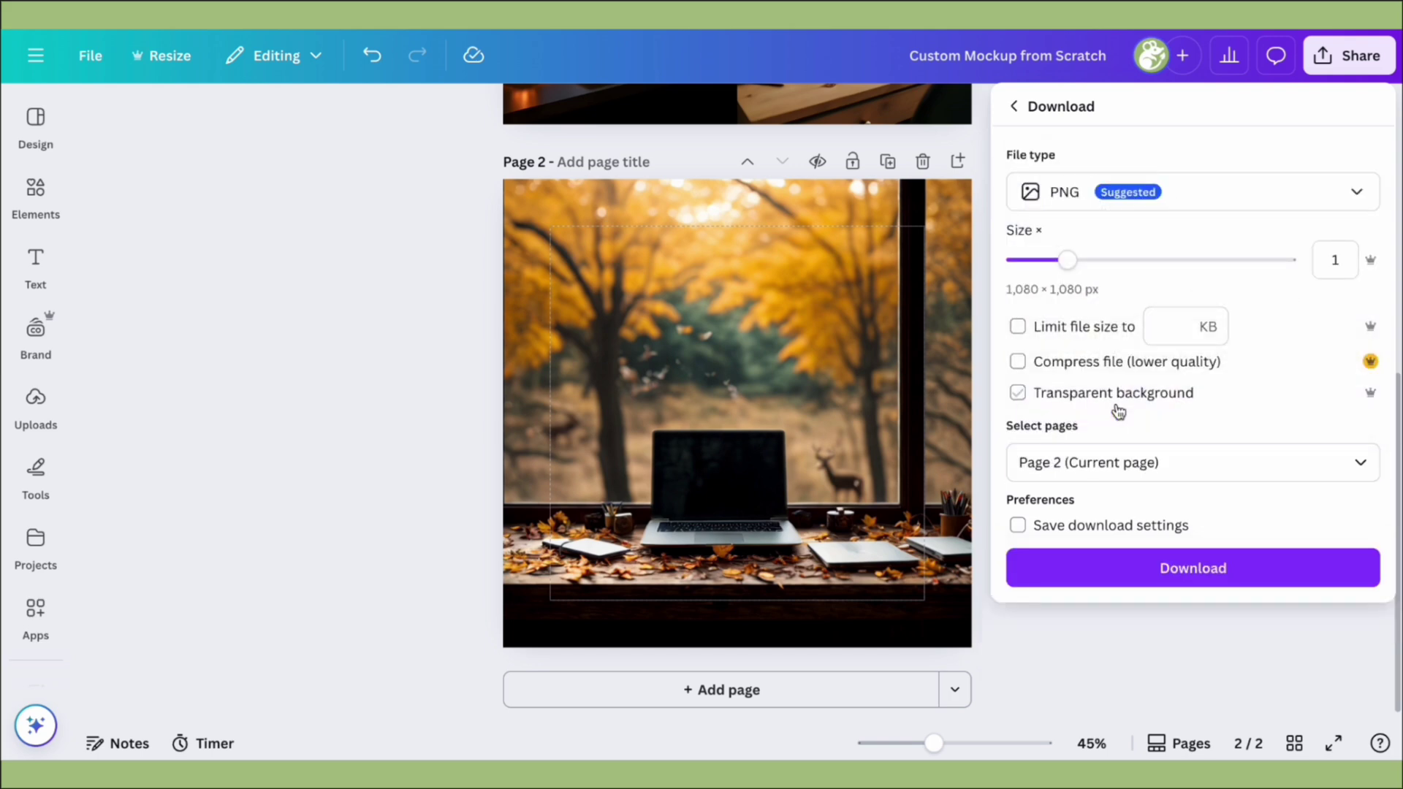
{"action": "left_click", "coordinate": [1115, 568]}
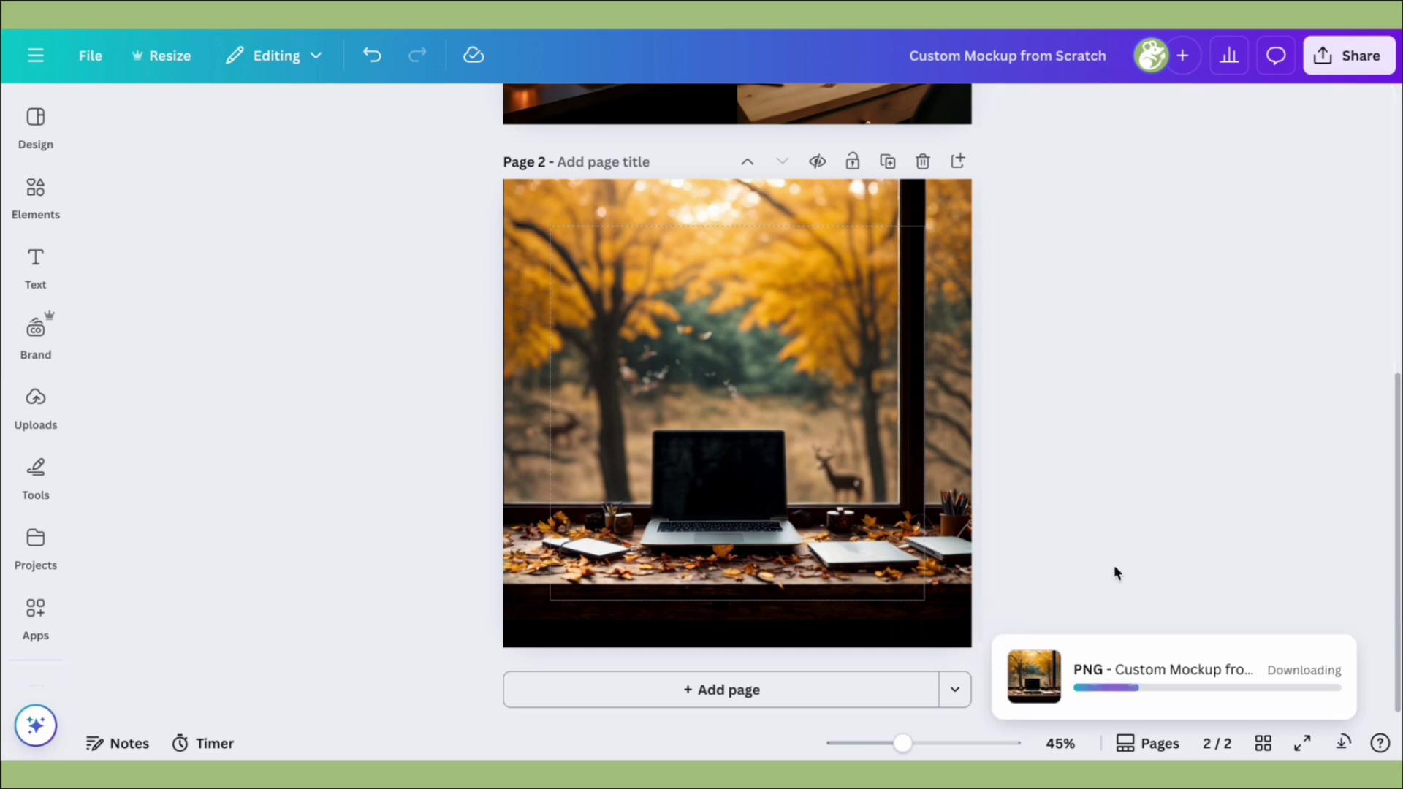
{"action": "left_click", "coordinate": [701, 335]}
{"action": "key", "text": "Delete"}
Upload Custom Mockup from Scratch.jpg and stretch it to fill the 1080 × 1080 page 2.
{"action": "left_click", "coordinate": [35, 406]}
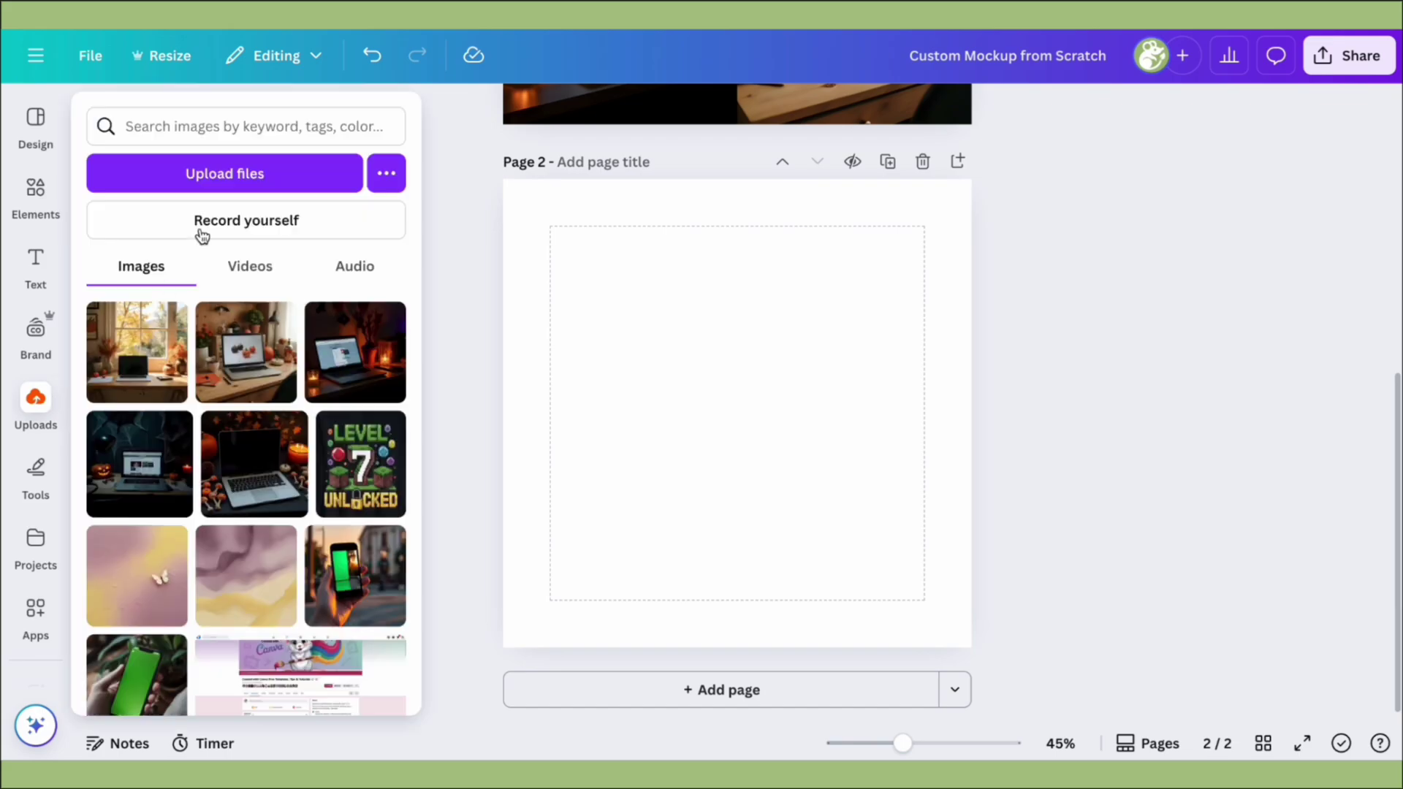
{"action": "left_click", "coordinate": [209, 185]}
{"action": "left_click", "coordinate": [545, 293]}
{"action": "left_click", "coordinate": [990, 599]}
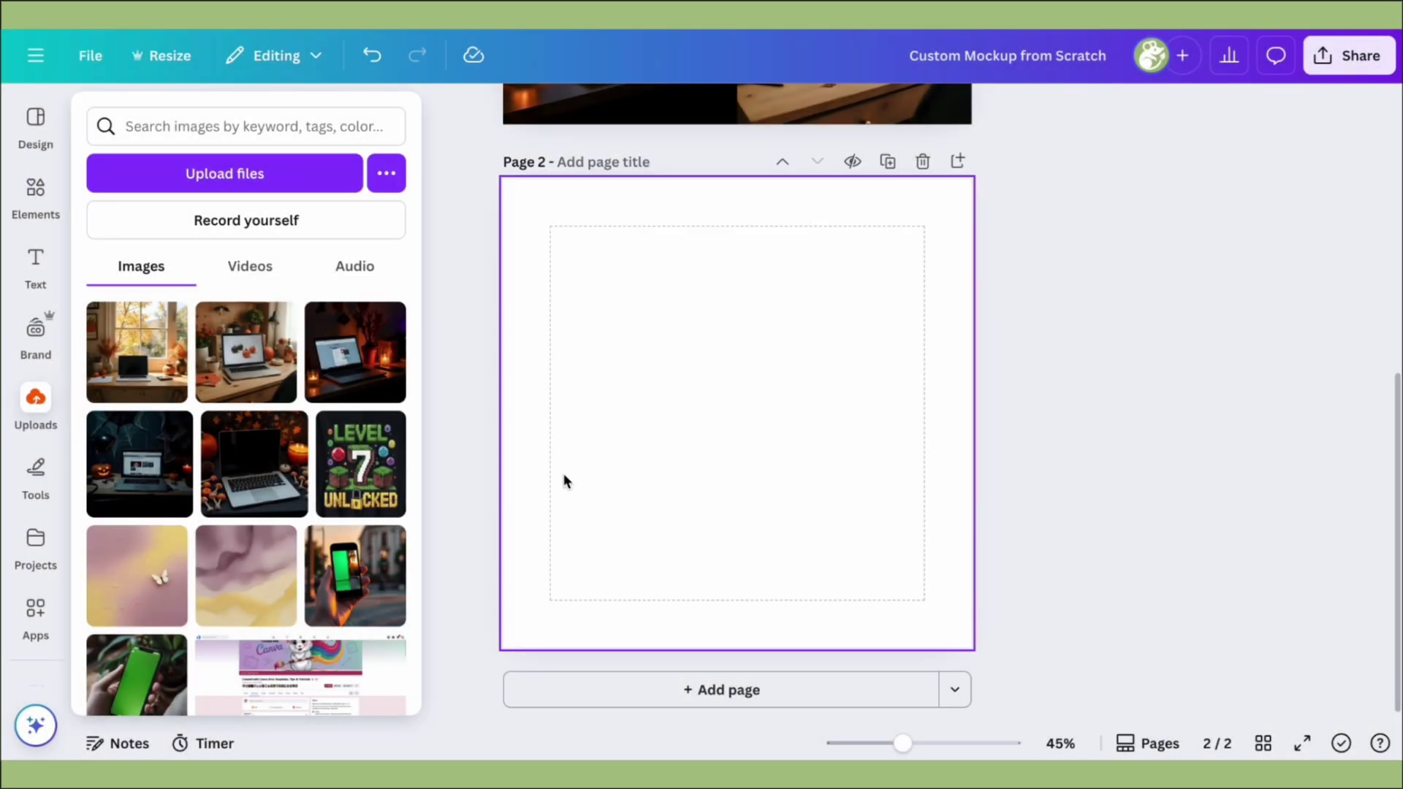
{"action": "left_click", "coordinate": [239, 339]}
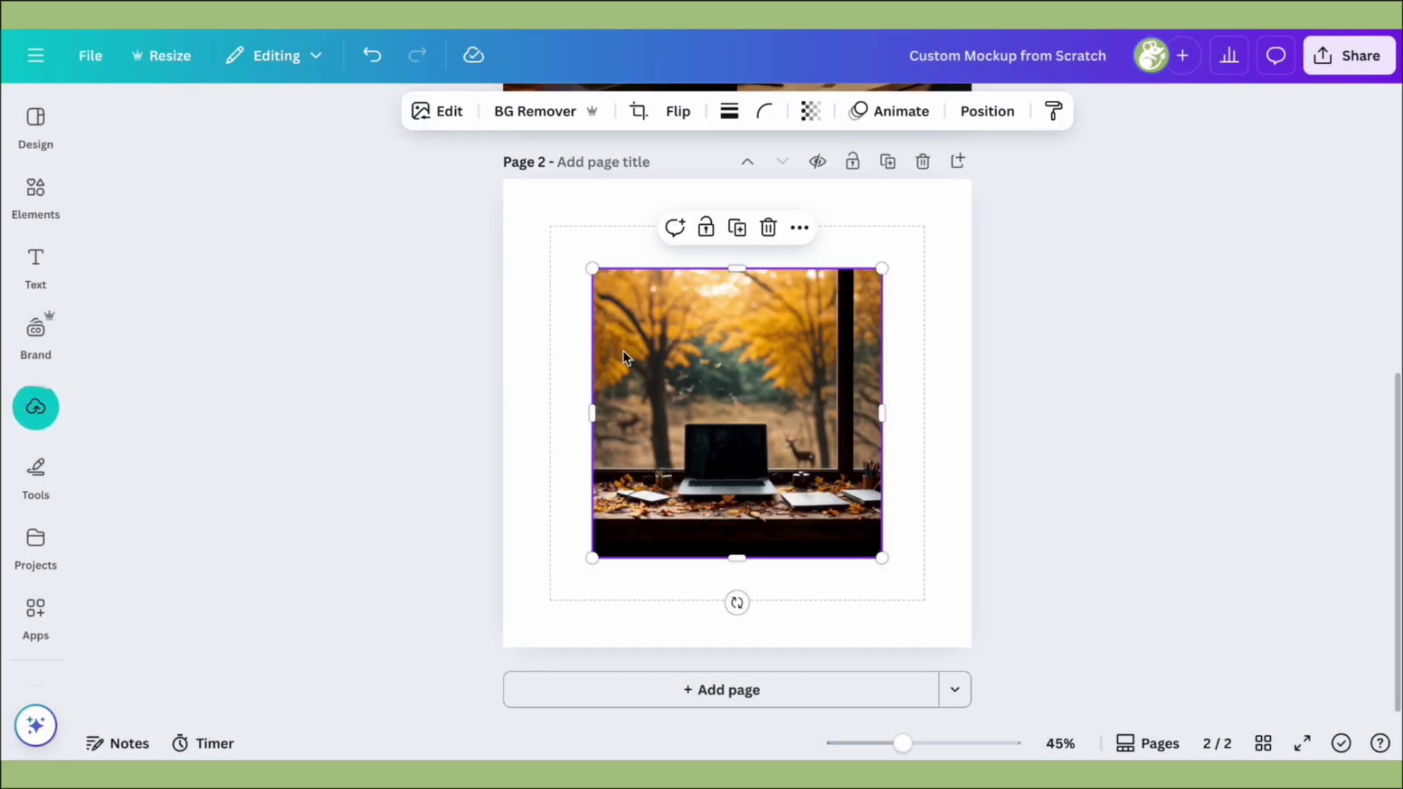
{"action": "left_click_drag", "start_coordinate": [592, 268], "coordinate": [503, 180]}
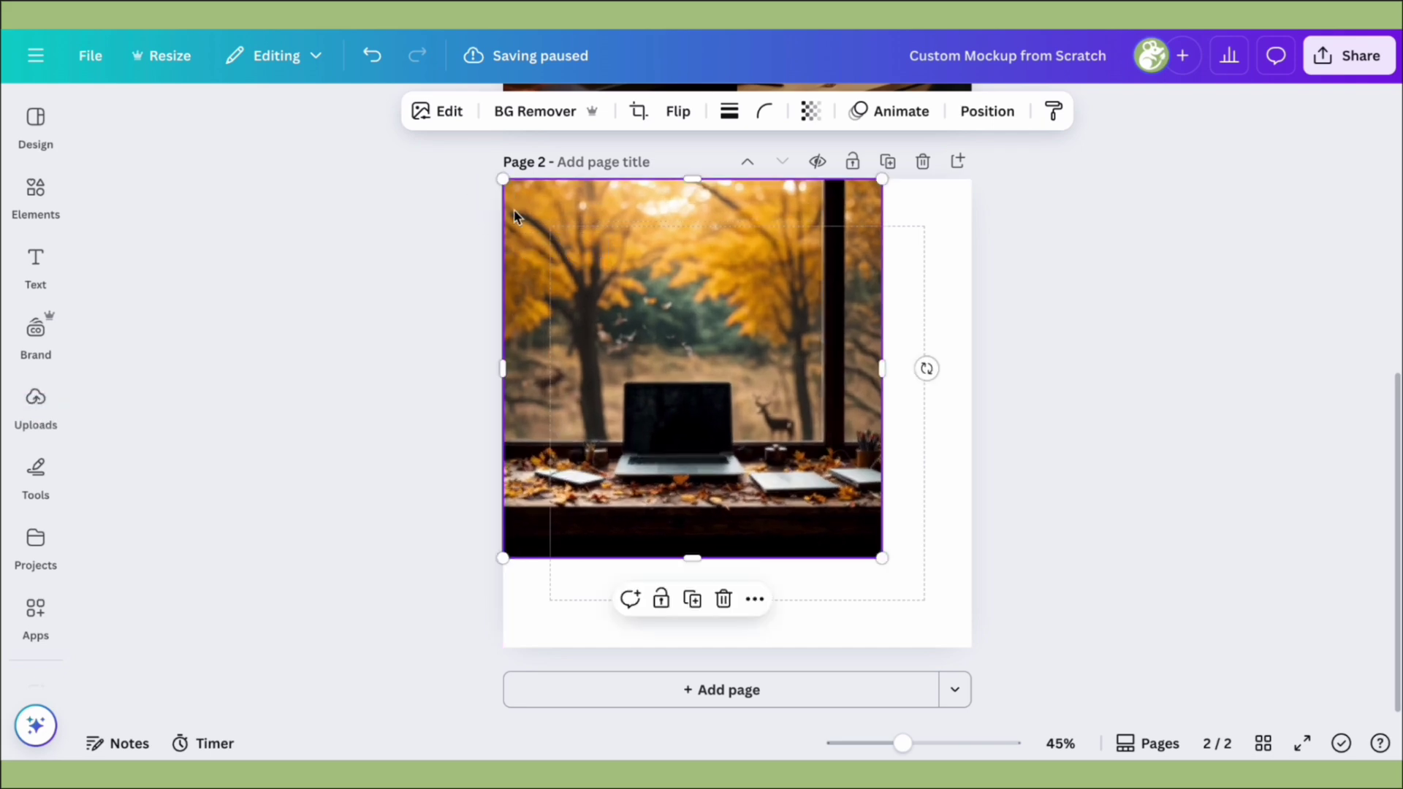
{"action": "left_click_drag", "start_coordinate": [882, 558], "coordinate": [965, 655]}
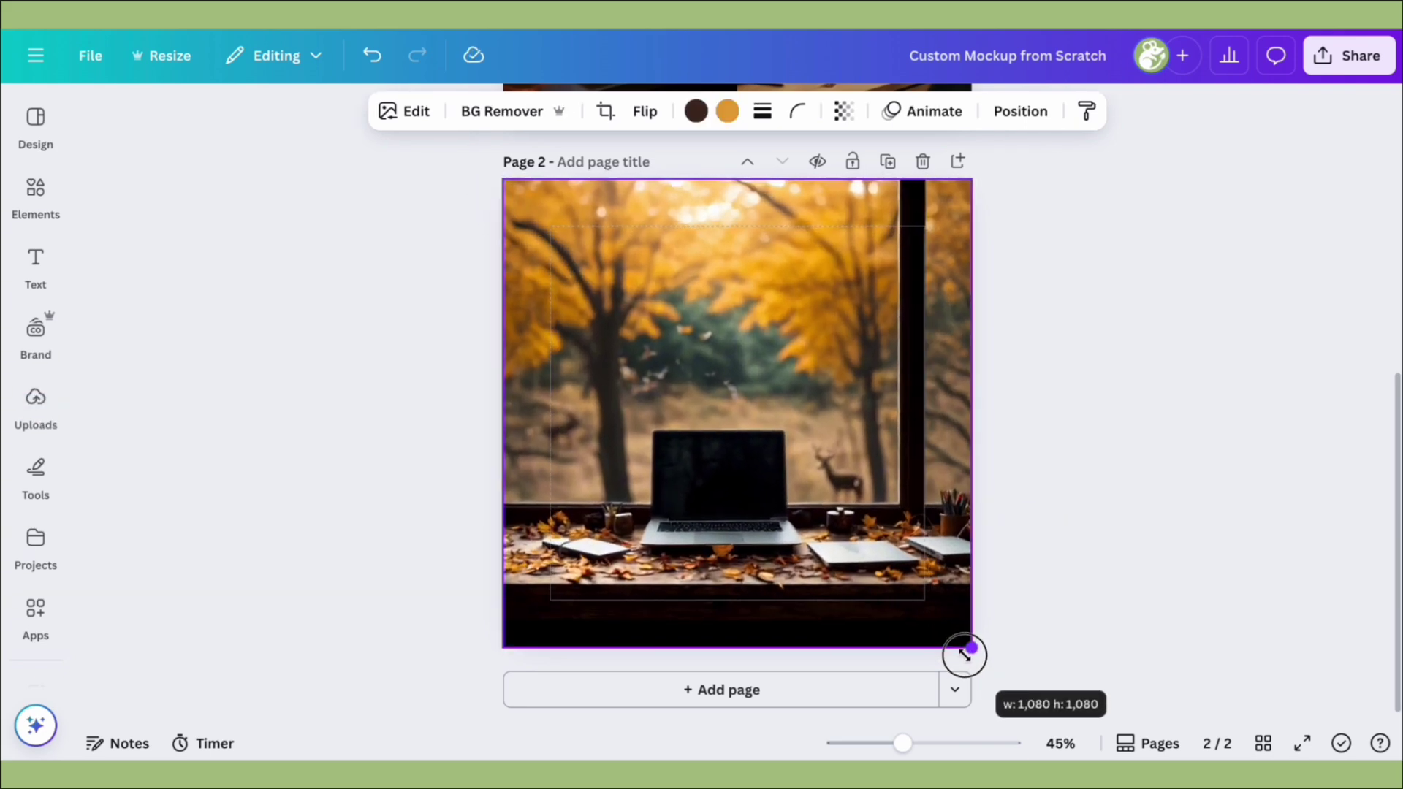
Create a mockup template from the autumn desk image via Apps > Mockups and confirm the first result.
{"action": "left_click", "coordinate": [405, 116]}
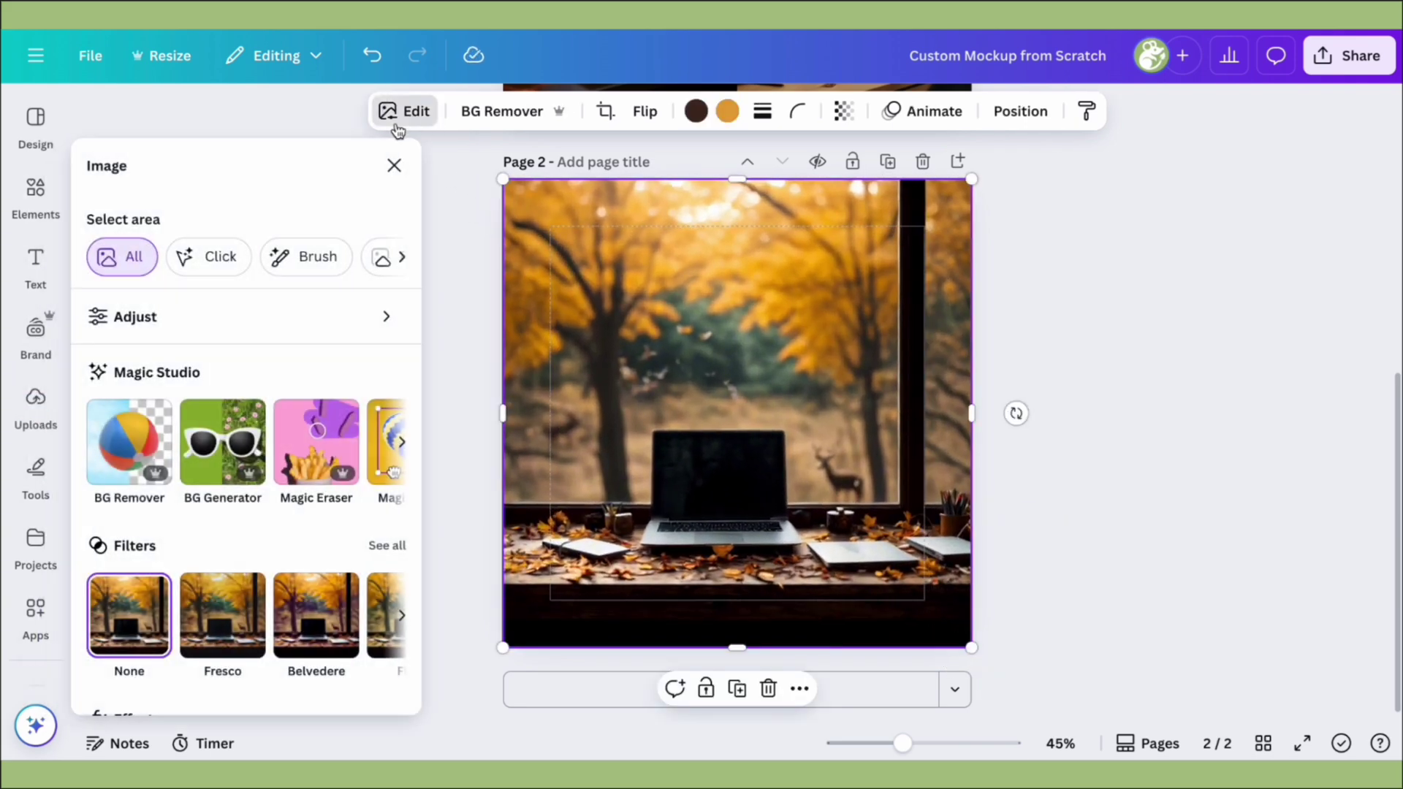
{"action": "scroll", "coordinate": [265, 339], "scroll_direction": "down", "scroll_amount": 5}
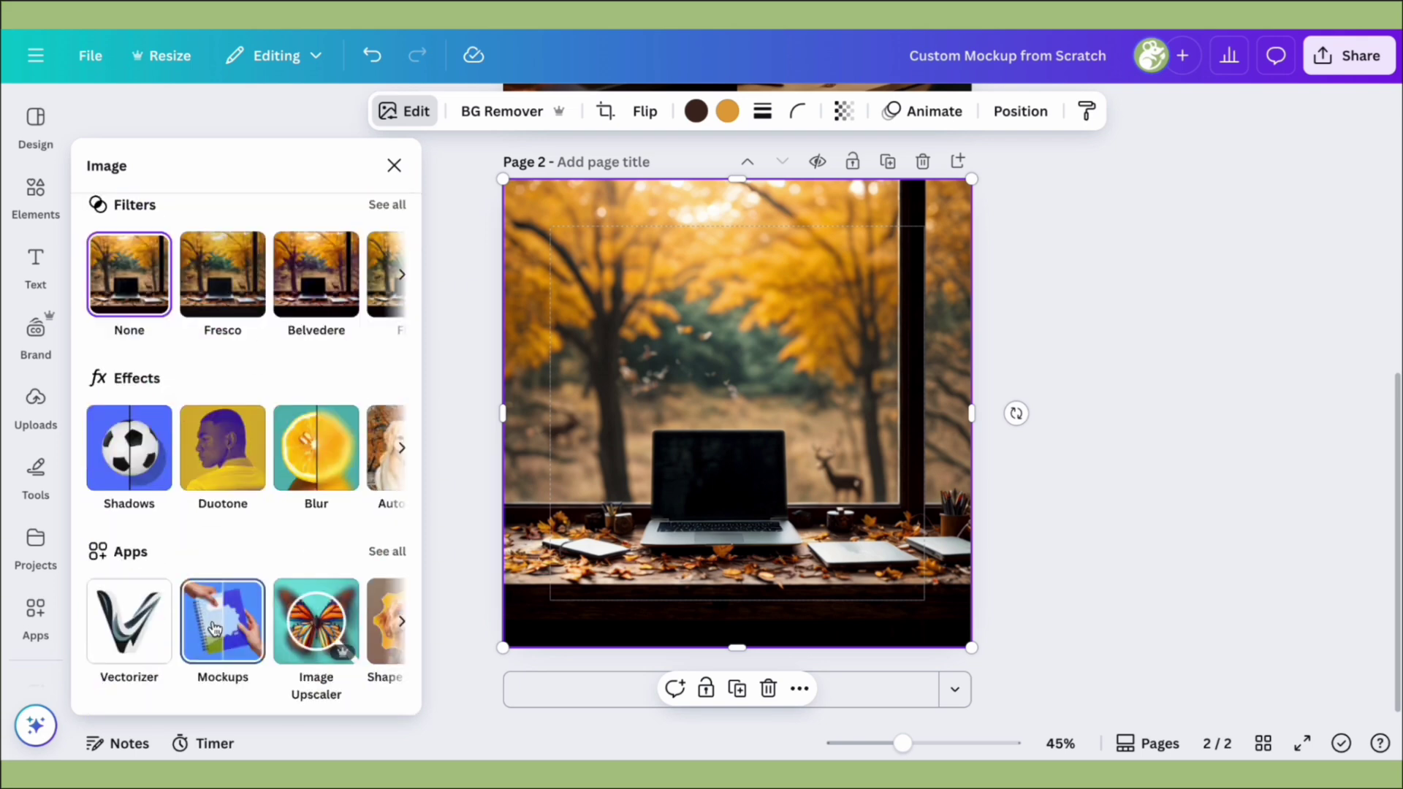
{"action": "left_click", "coordinate": [216, 622]}
{"action": "left_click", "coordinate": [261, 263]}
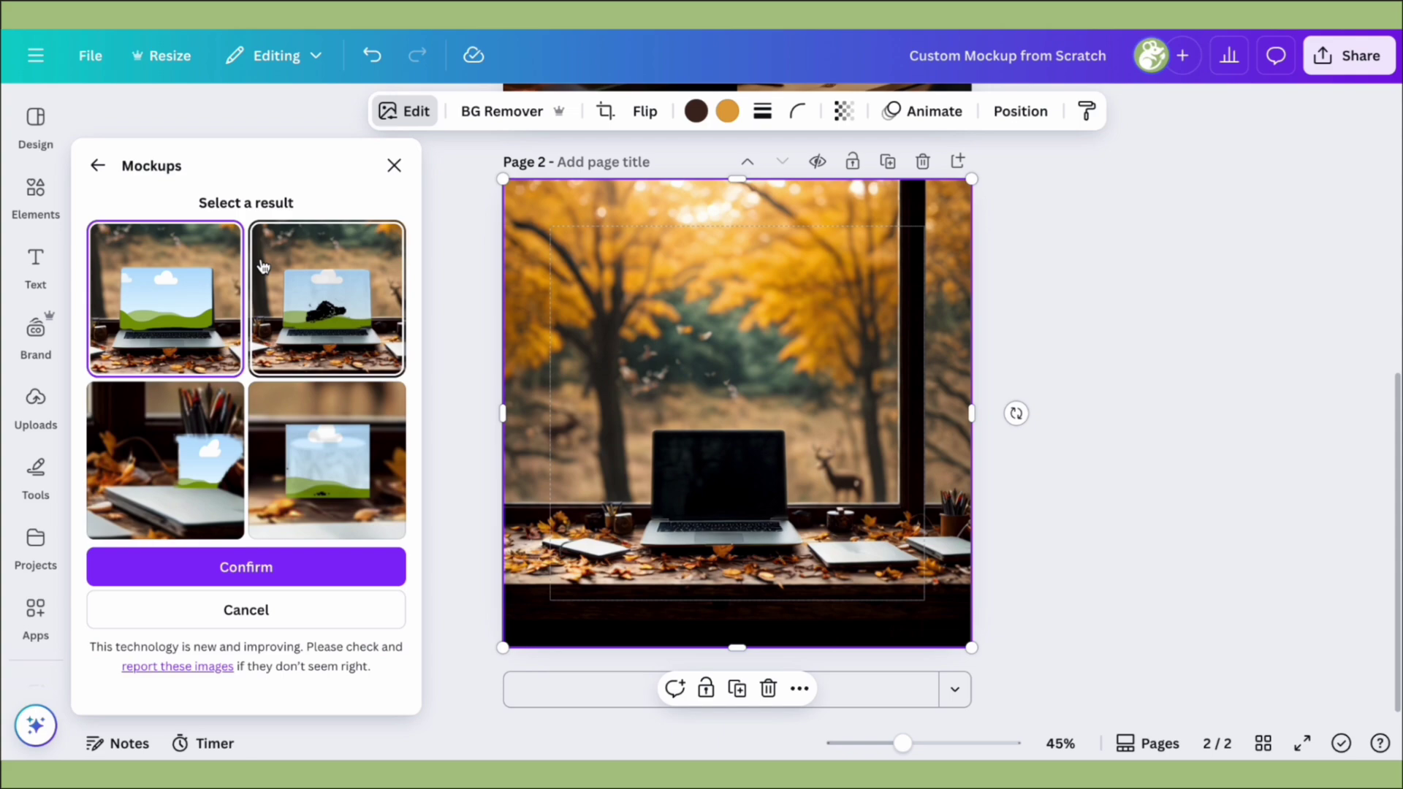
{"action": "left_click", "coordinate": [256, 567]}
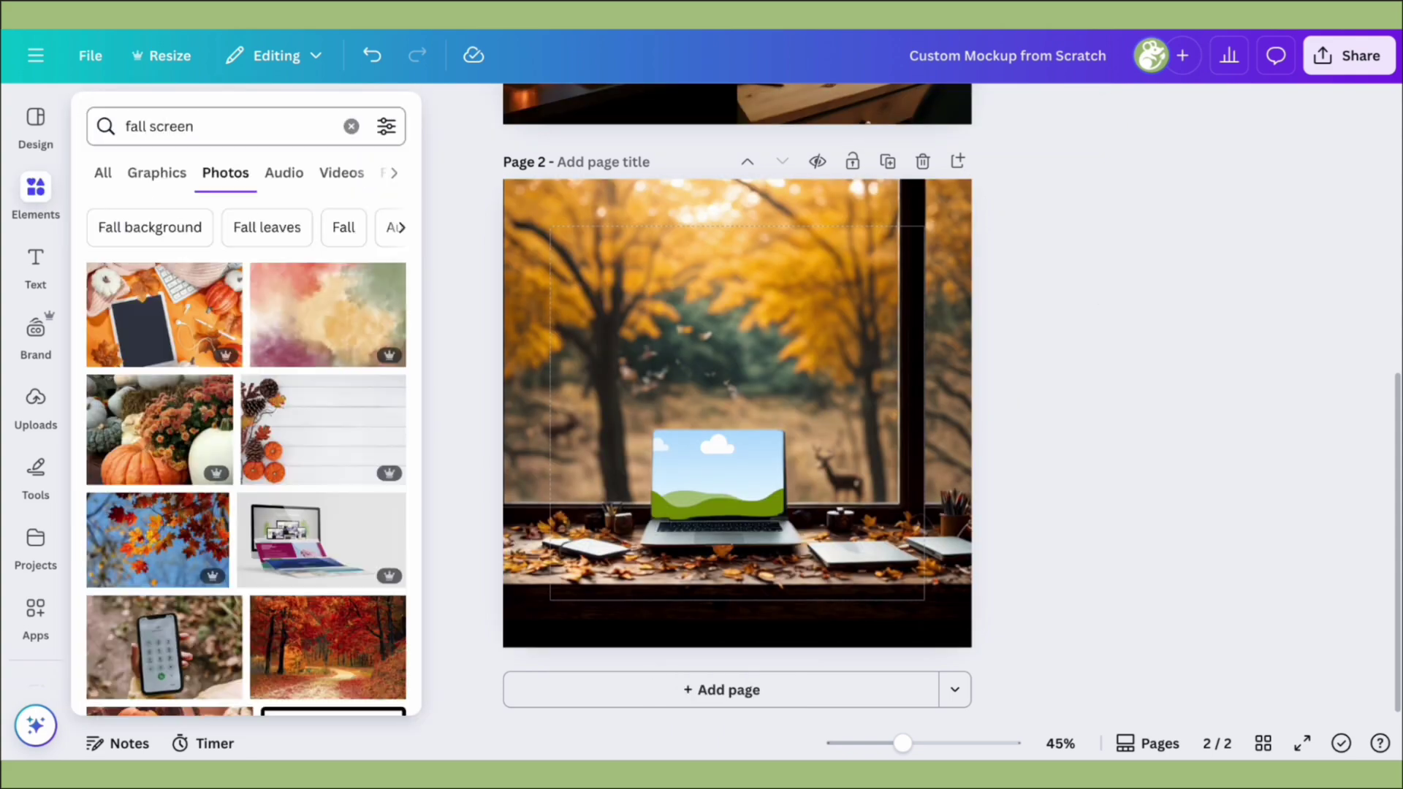
Drag the FALL photo from the 'fall screen' results onto the mockup's laptop screen.
{"action": "scroll", "coordinate": [168, 427], "scroll_direction": "down", "scroll_amount": 10}
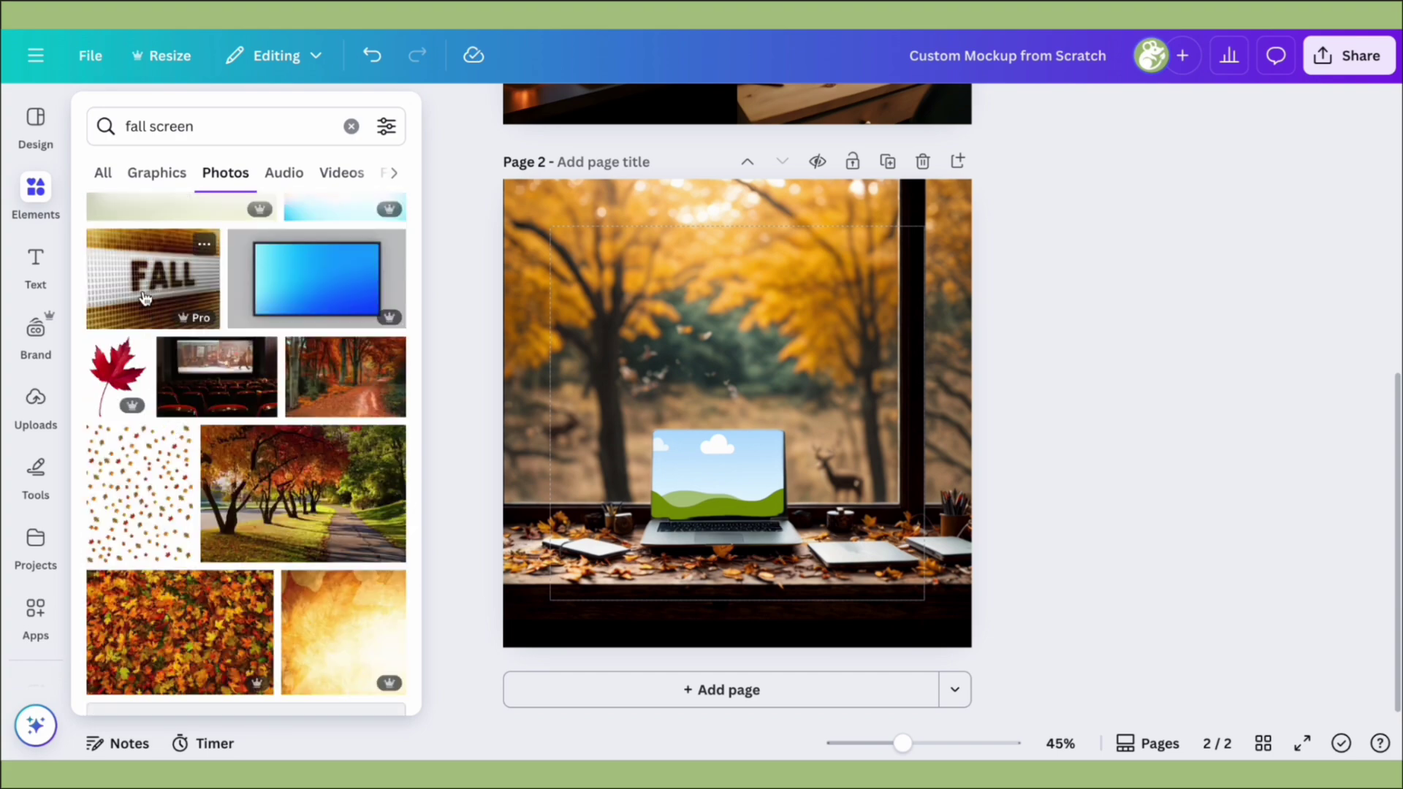
{"action": "left_click", "coordinate": [153, 278]}
{"action": "left_click_drag", "start_coordinate": [782, 391], "coordinate": [718, 471]}
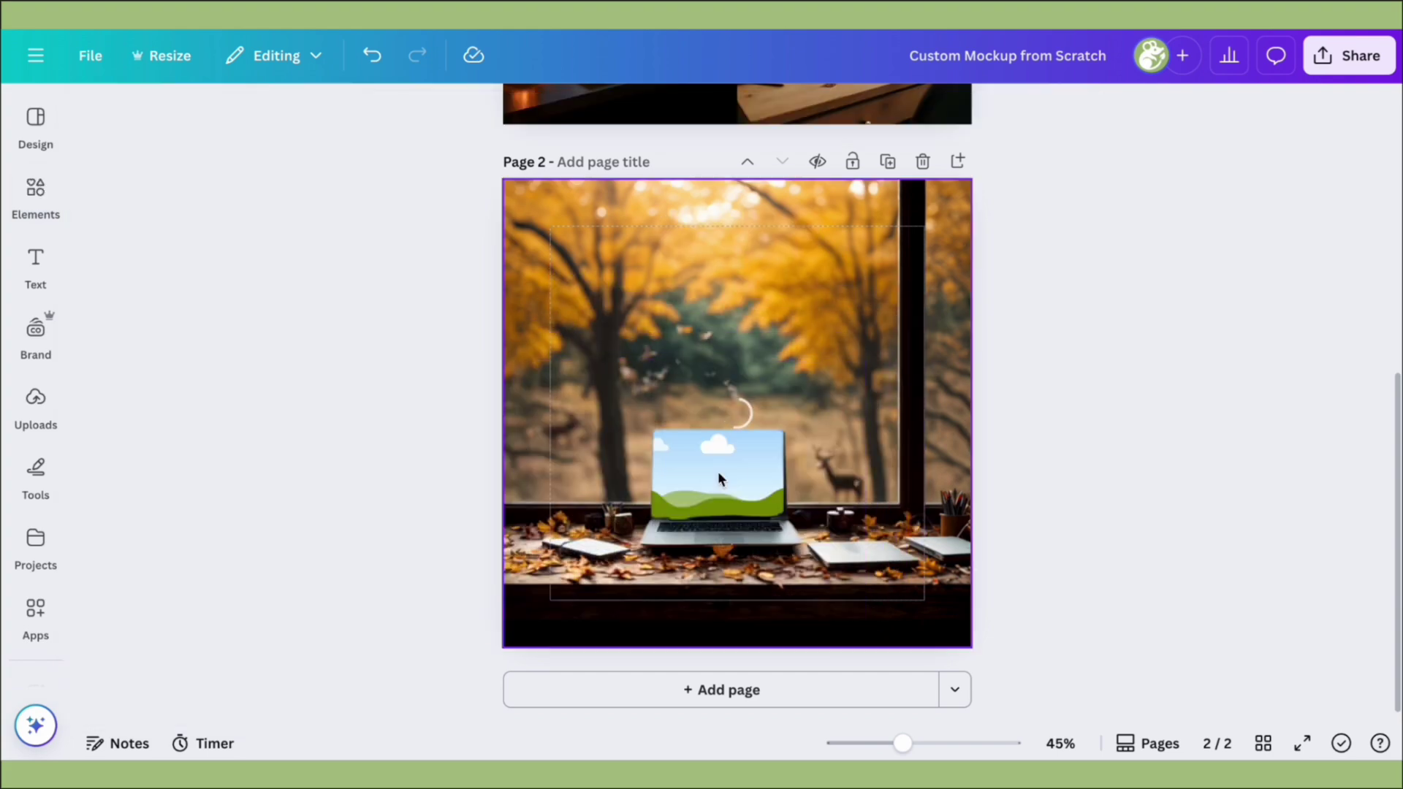